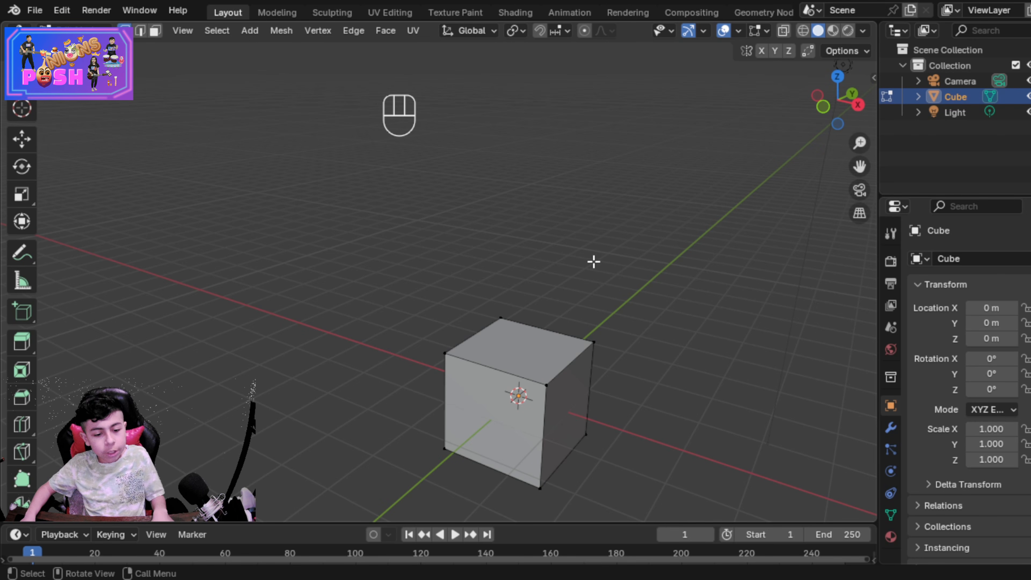
Step: Delete the default cube and add a cylinder mesh in its place
{"action": "key", "text": "Tab"}
{"action": "key", "text": "Delete"}
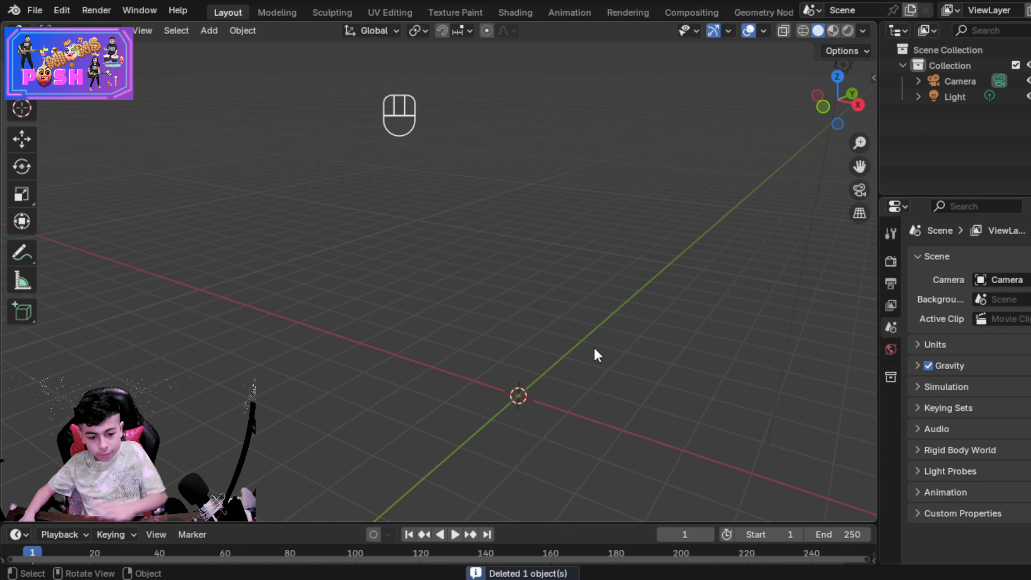
{"action": "key", "text": "shift+a"}
{"action": "mouse_move", "coordinate": [532, 260]}
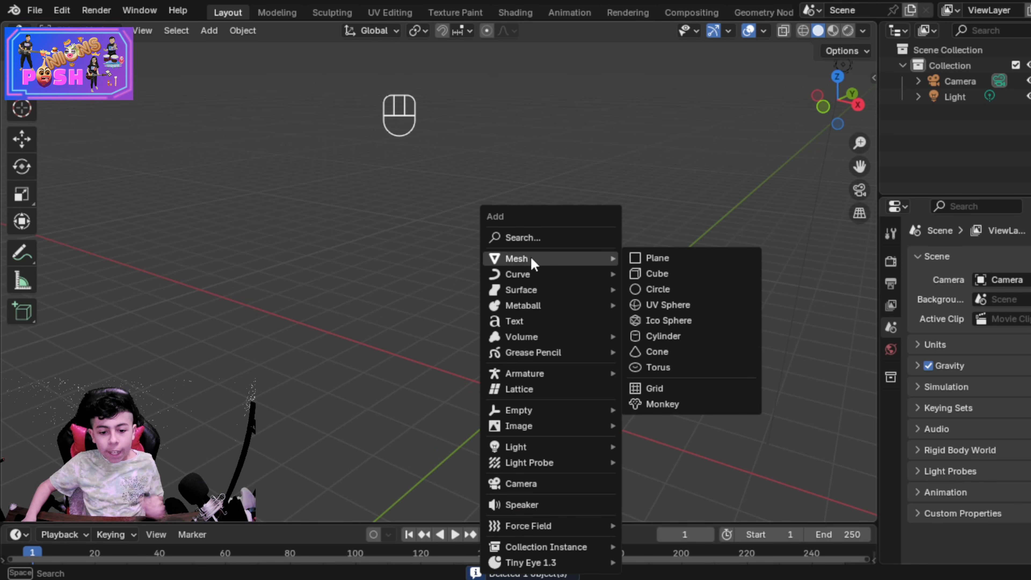
{"action": "left_click", "coordinate": [670, 338]}
Step: Stretch the cylinder along the Z axis to a scale of about 1.805
{"action": "middle_click_drag", "start_coordinate": [642, 423], "coordinate": [569, 348]}
{"action": "scroll", "coordinate": [624, 436], "scroll_direction": "down", "scroll_amount": 1}
{"action": "scroll", "coordinate": [602, 380], "scroll_direction": "up", "scroll_amount": 1}
{"action": "scroll", "coordinate": [603, 382], "scroll_direction": "down", "scroll_amount": 1}
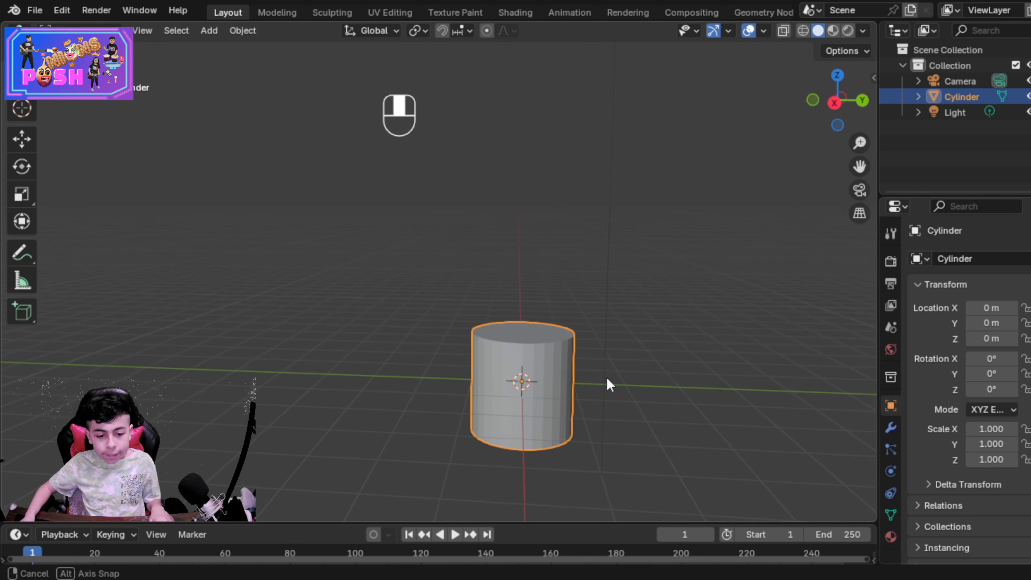
{"action": "middle_click_drag", "start_coordinate": [608, 382], "coordinate": [630, 388]}
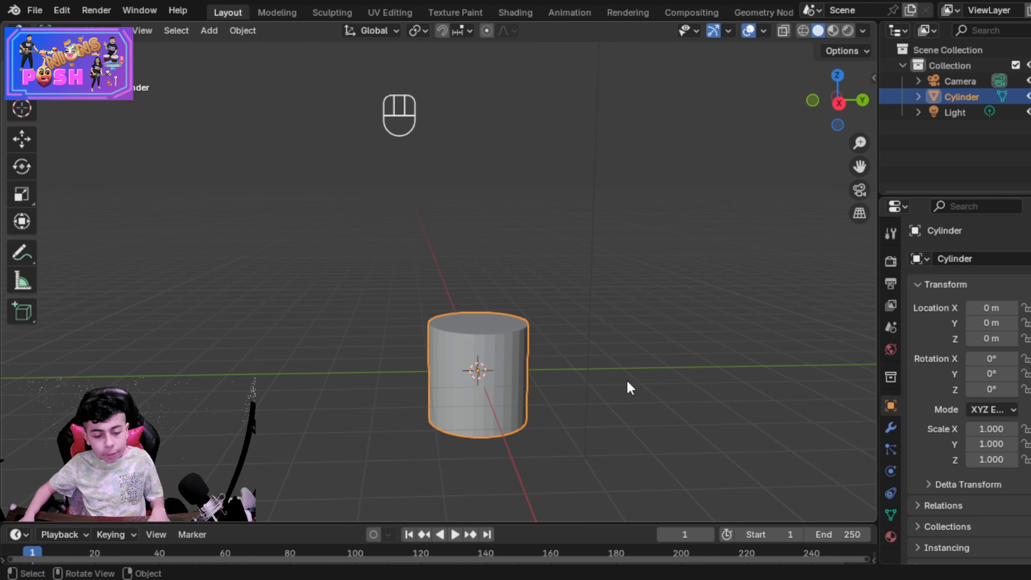
{"action": "key", "text": "s"}
{"action": "key", "text": "z"}
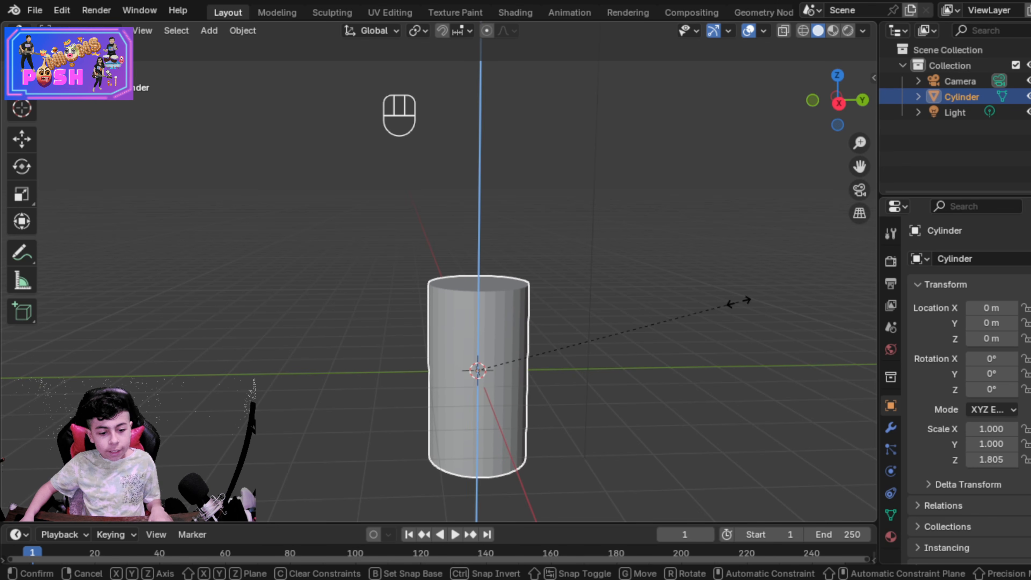
{"action": "left_click", "coordinate": [738, 302]}
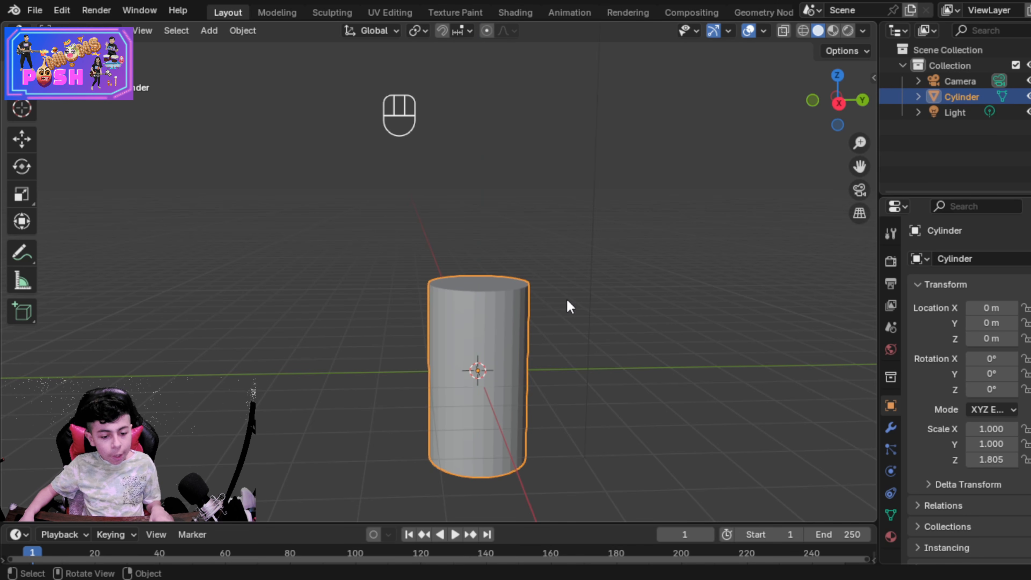
Step: Add a path curve at the origin and set its Y rotation to 90°
{"action": "key", "text": "shift+a"}
{"action": "mouse_move", "coordinate": [557, 277]}
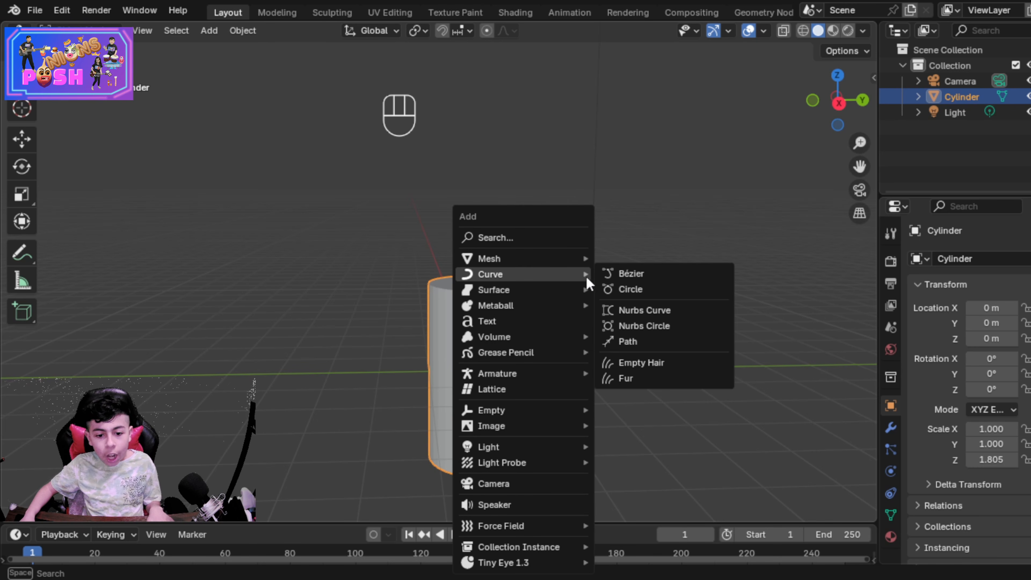
{"action": "left_click", "coordinate": [628, 343]}
{"action": "middle_click_drag", "start_coordinate": [572, 386], "coordinate": [577, 333]}
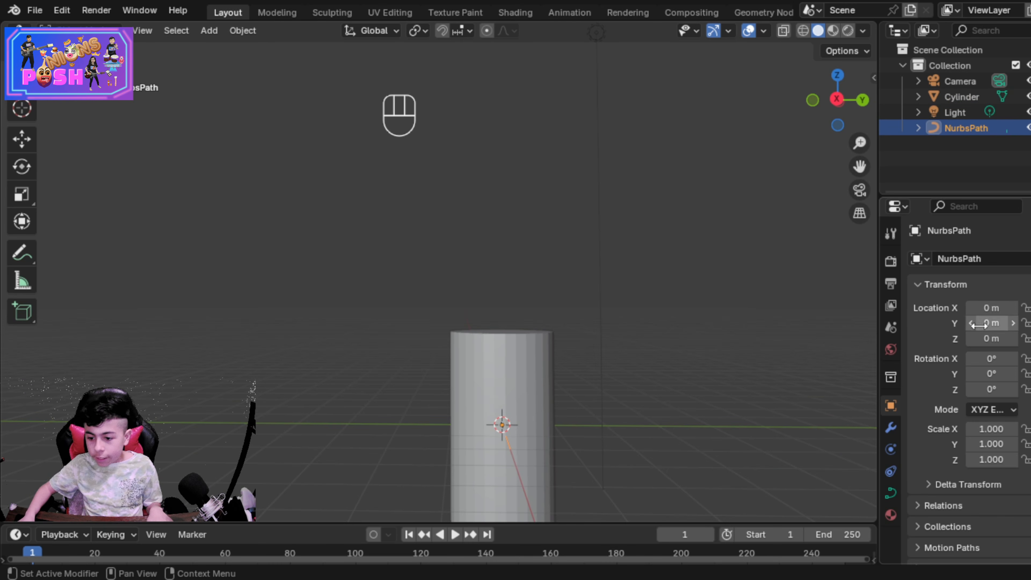
{"action": "middle_click_drag", "start_coordinate": [650, 286], "coordinate": [650, 362]}
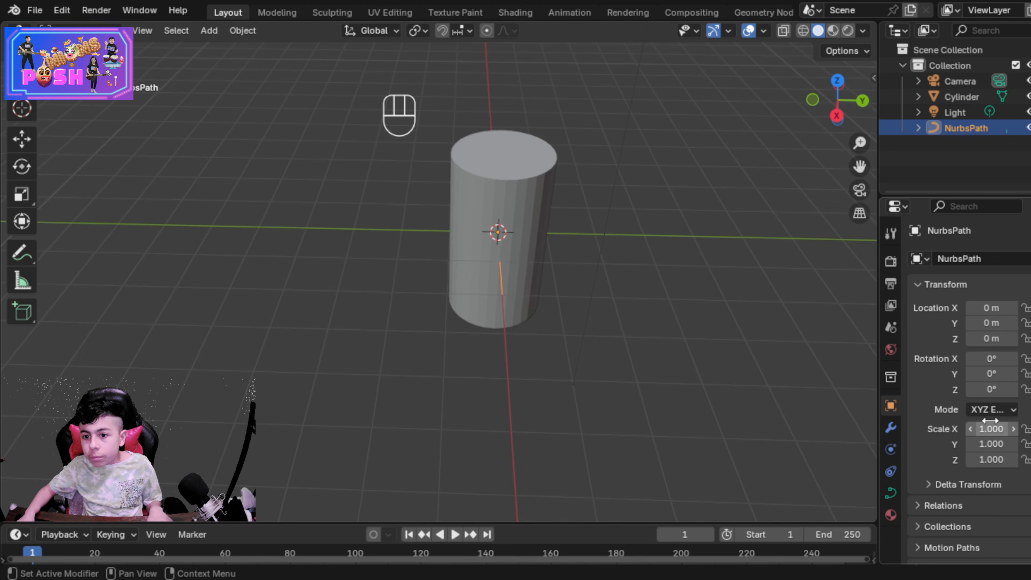
{"action": "left_click", "coordinate": [992, 374]}
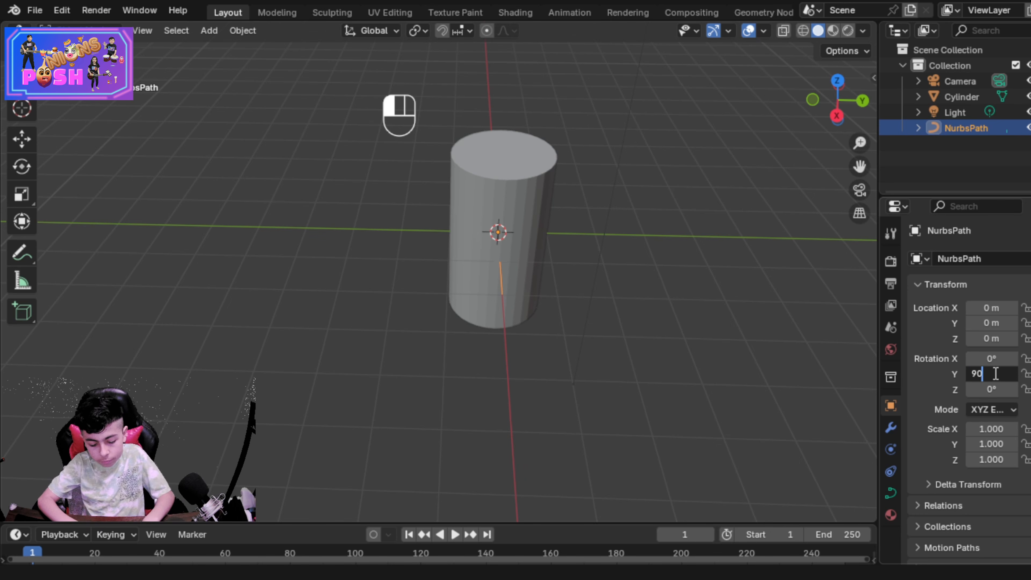
{"action": "key", "text": "Return"}
{"action": "middle_click_drag", "start_coordinate": [626, 369], "coordinate": [624, 334]}
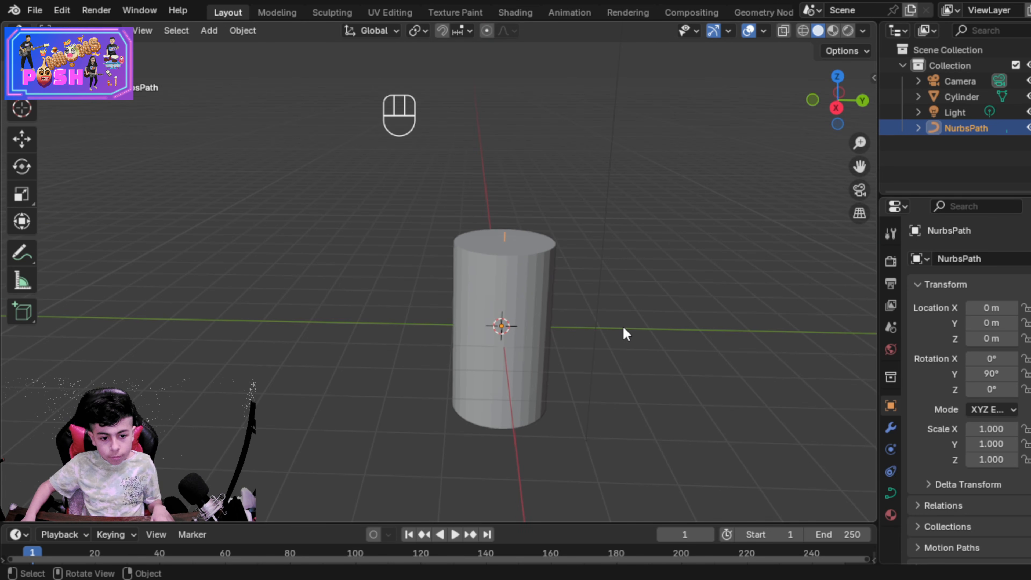
Step: Add a Curve deform modifier to the cylinder with NurbsPath as its curve object
{"action": "left_click", "coordinate": [956, 98]}
{"action": "left_click", "coordinate": [892, 428]}
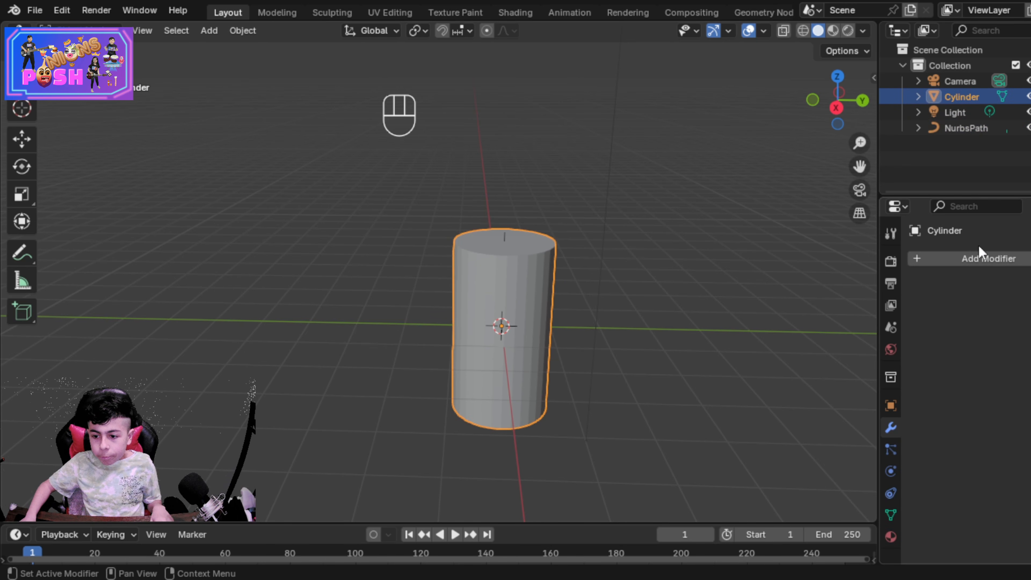
{"action": "left_click", "coordinate": [958, 262]}
{"action": "mouse_move", "coordinate": [897, 330]}
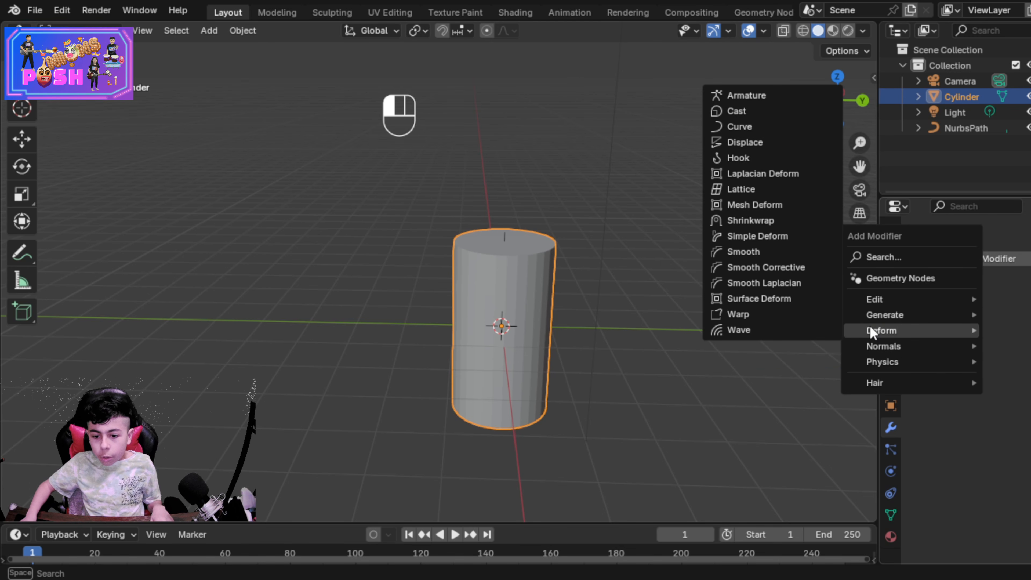
{"action": "left_click", "coordinate": [739, 126]}
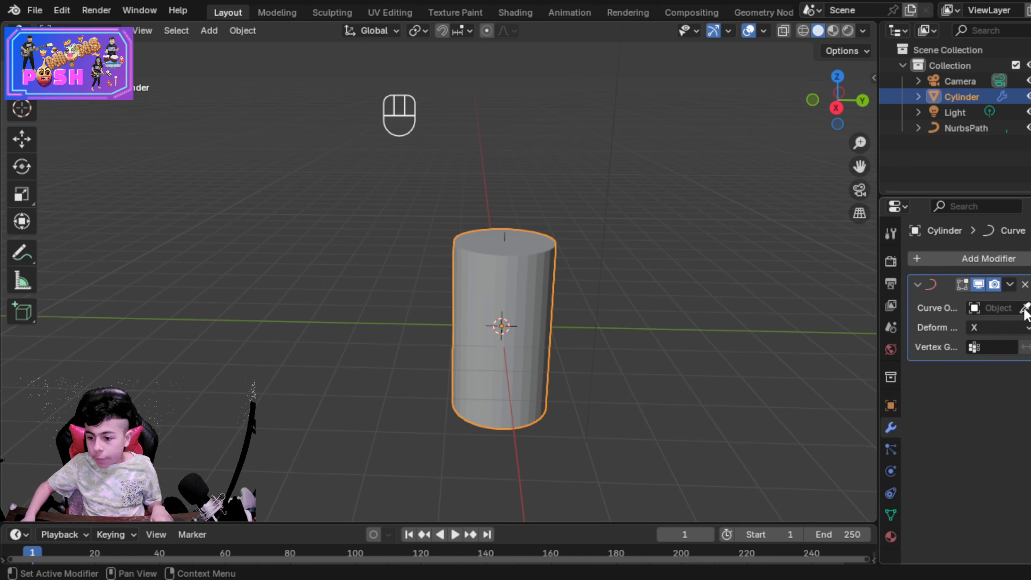
{"action": "left_click", "coordinate": [988, 311]}
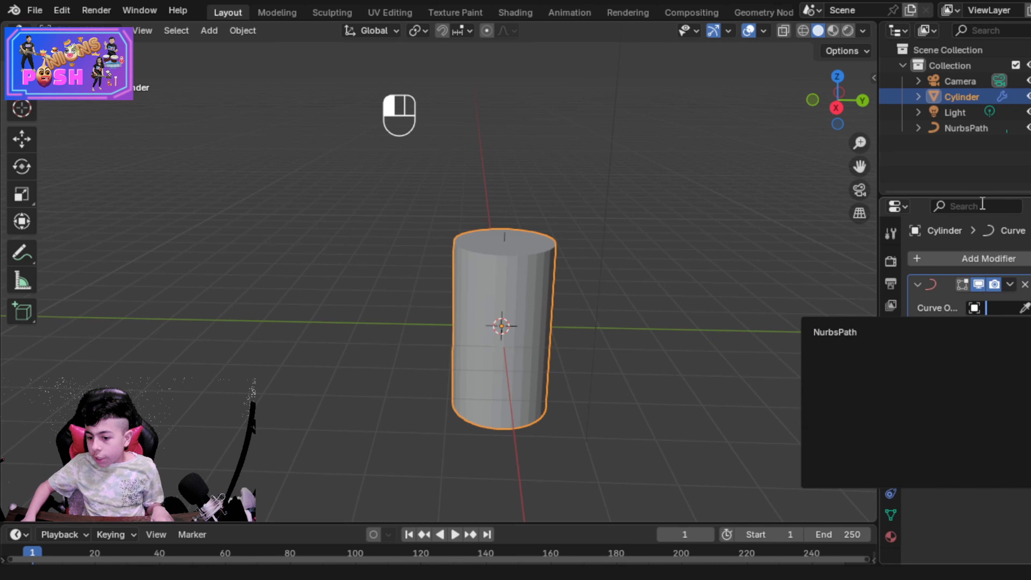
{"action": "left_click", "coordinate": [837, 329]}
{"action": "scroll", "coordinate": [536, 327], "scroll_direction": "up", "scroll_amount": 1}
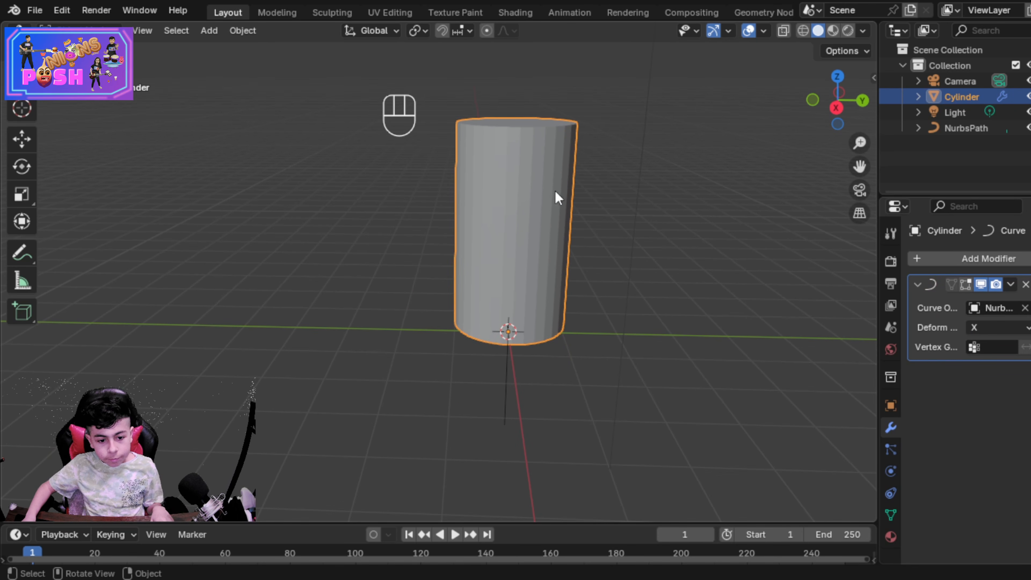
Step: Move the cylinder slightly down along the Z axis, exposing the lower end of the path for selection
{"action": "key", "text": "g"}
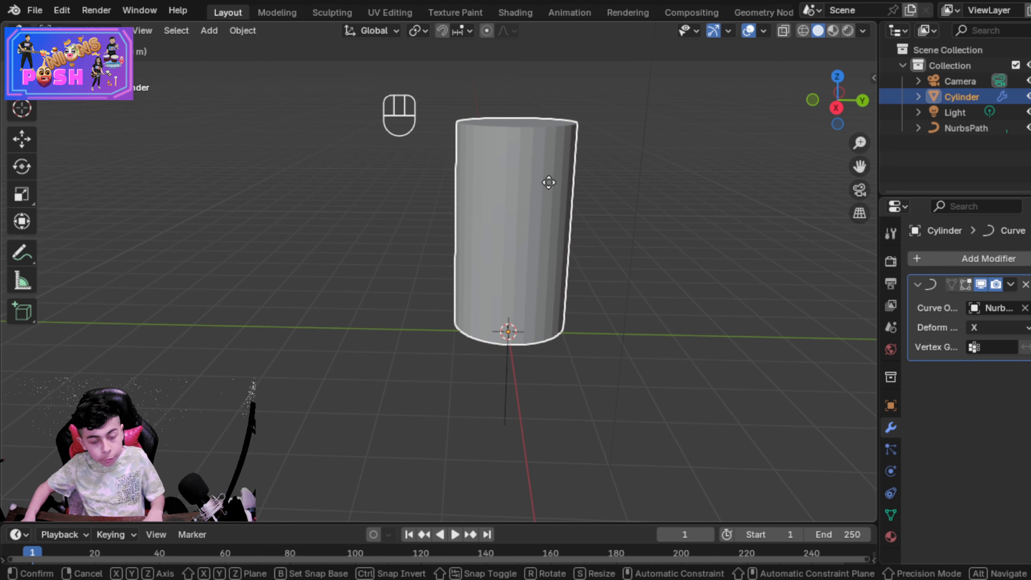
{"action": "key", "text": "z"}
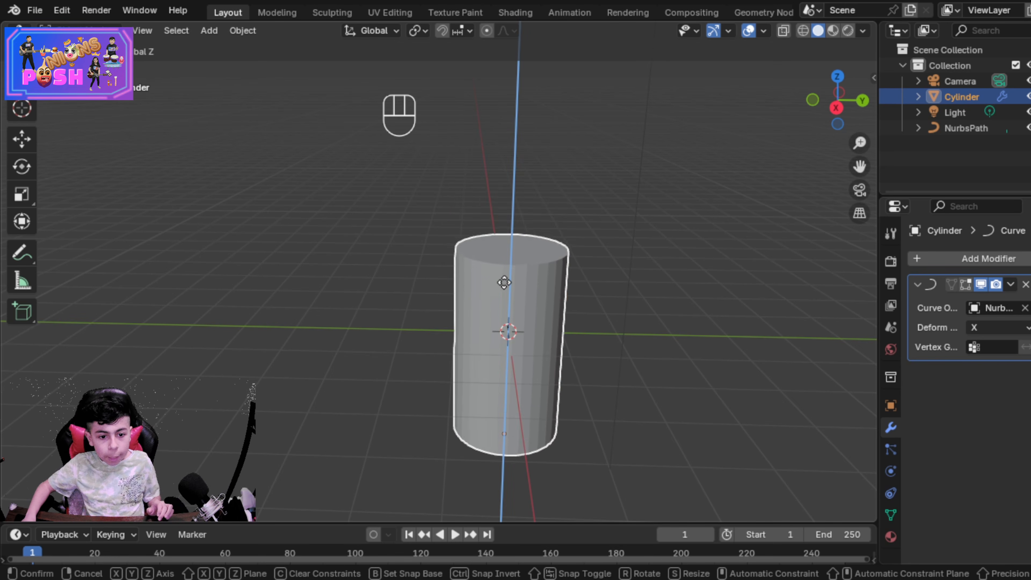
{"action": "left_click", "coordinate": [507, 219]}
{"action": "left_click", "coordinate": [504, 401]}
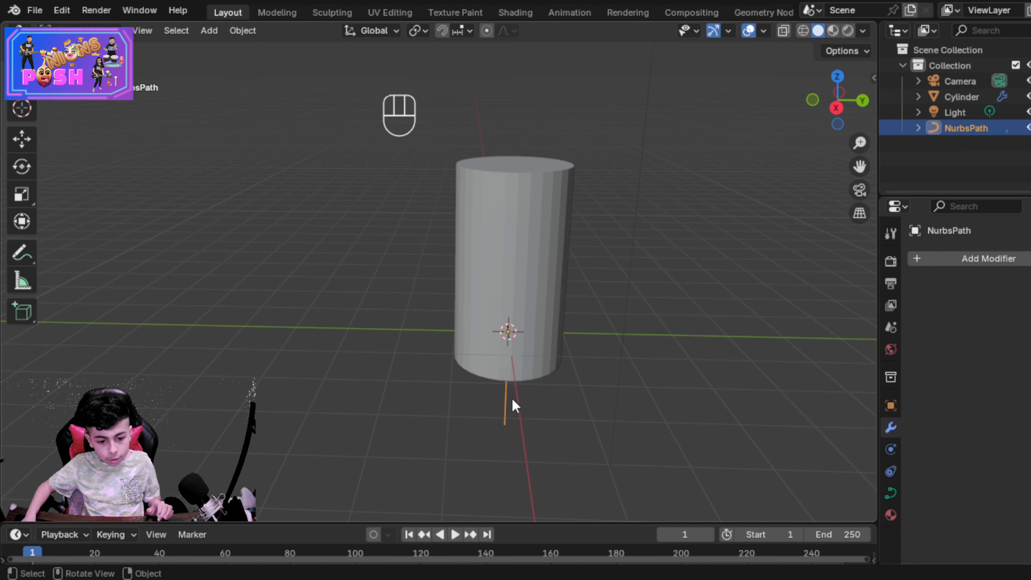
Step: Hide the cylinder so that only the path curve shows in the scene
{"action": "left_click", "coordinate": [511, 300]}
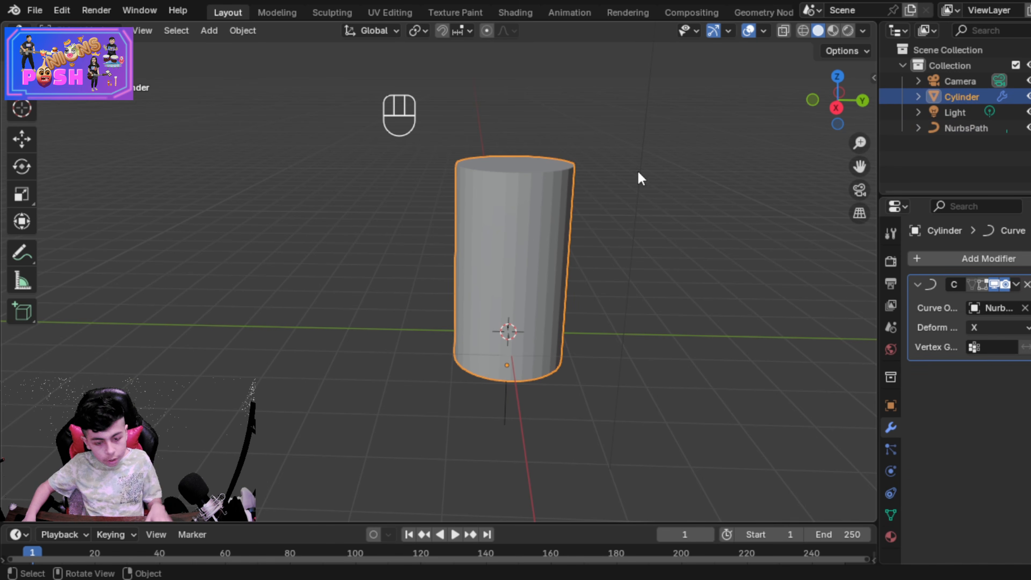
{"action": "left_click", "coordinate": [1028, 97]}
{"action": "scroll", "coordinate": [587, 315], "scroll_direction": "up", "scroll_amount": 2}
{"action": "middle_click_drag", "start_coordinate": [587, 316], "coordinate": [561, 330]}
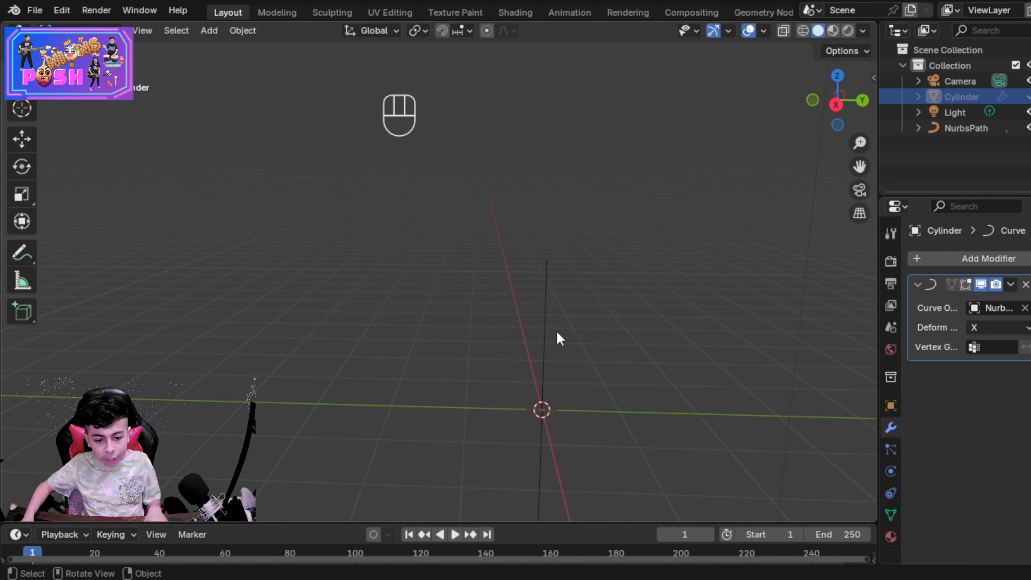
Step: Bend the path into an S shape by moving its second-highest control point toward negative Y and its second-lowest toward positive Y
{"action": "left_click", "coordinate": [546, 318]}
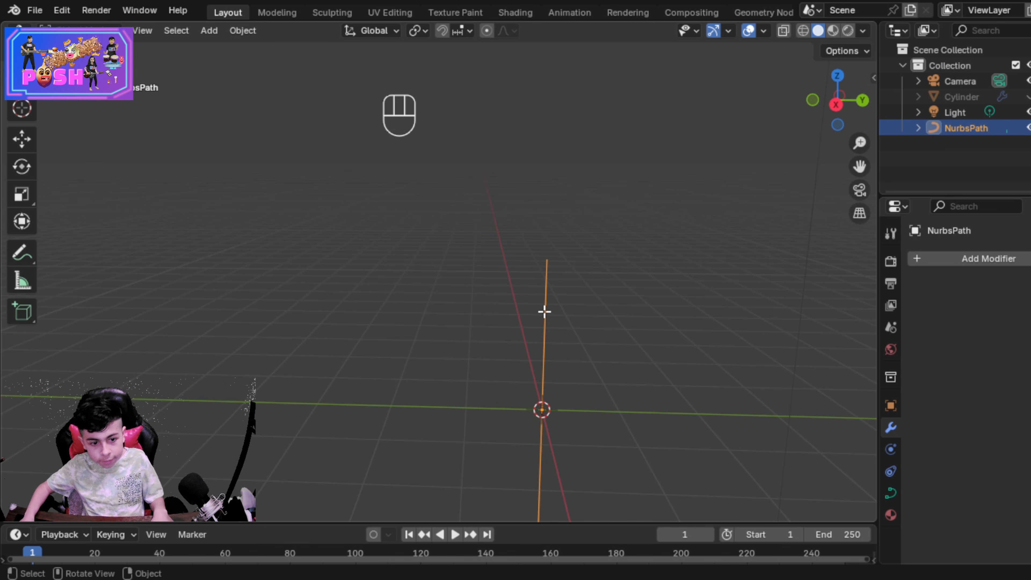
{"action": "key", "text": "Tab"}
{"action": "middle_click_drag", "start_coordinate": [605, 373], "coordinate": [594, 281]}
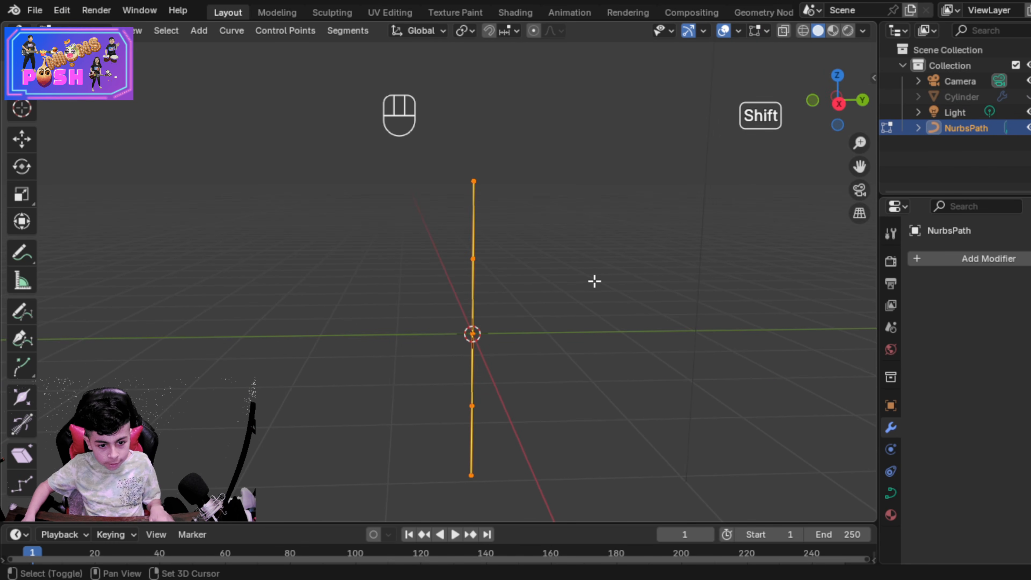
{"action": "left_click", "coordinate": [470, 260]}
{"action": "key", "text": "g"}
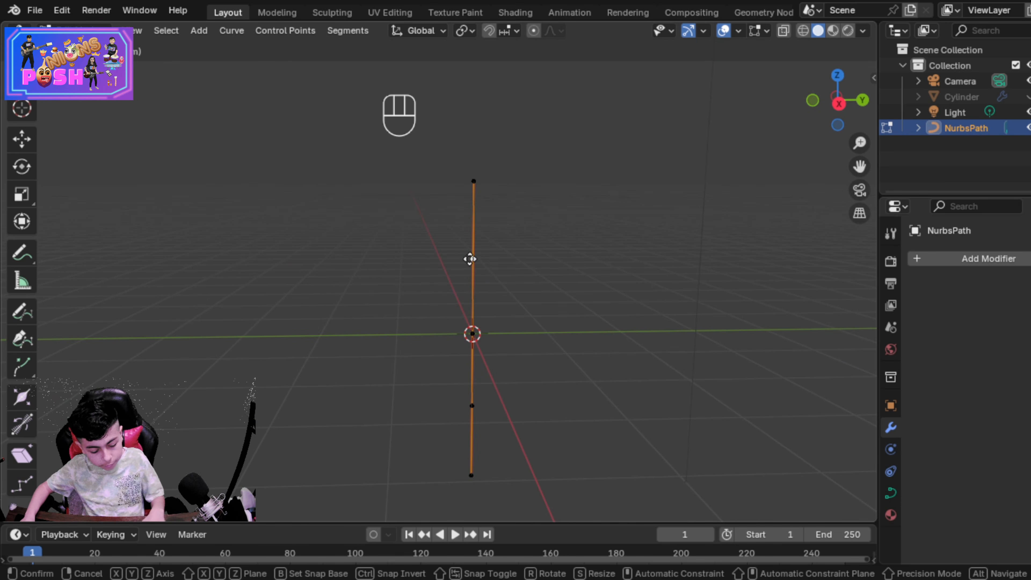
{"action": "key", "text": "y"}
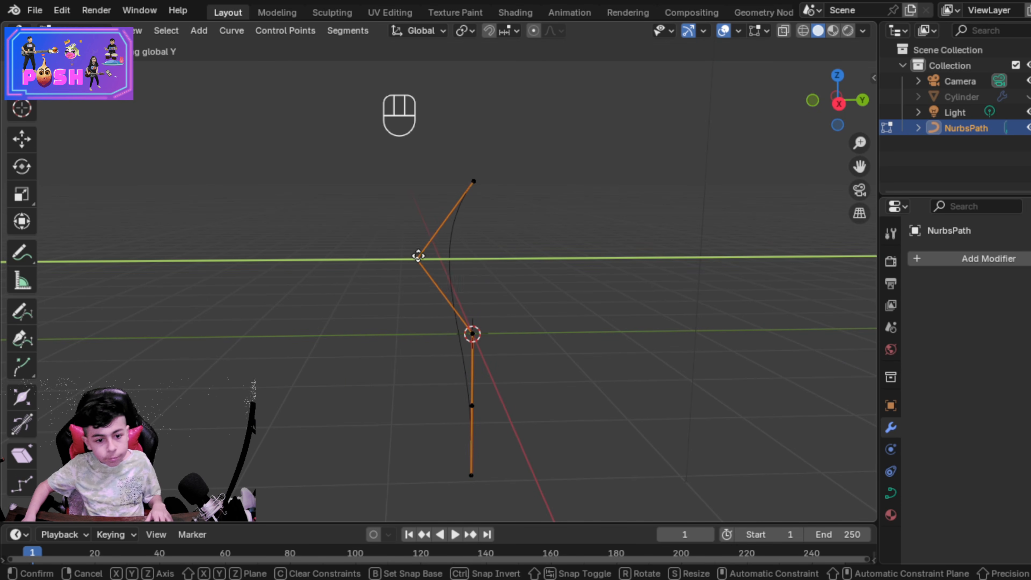
{"action": "left_click", "coordinate": [416, 259]}
{"action": "key", "text": "g"}
{"action": "key", "text": "y"}
{"action": "left_click", "coordinate": [551, 417]}
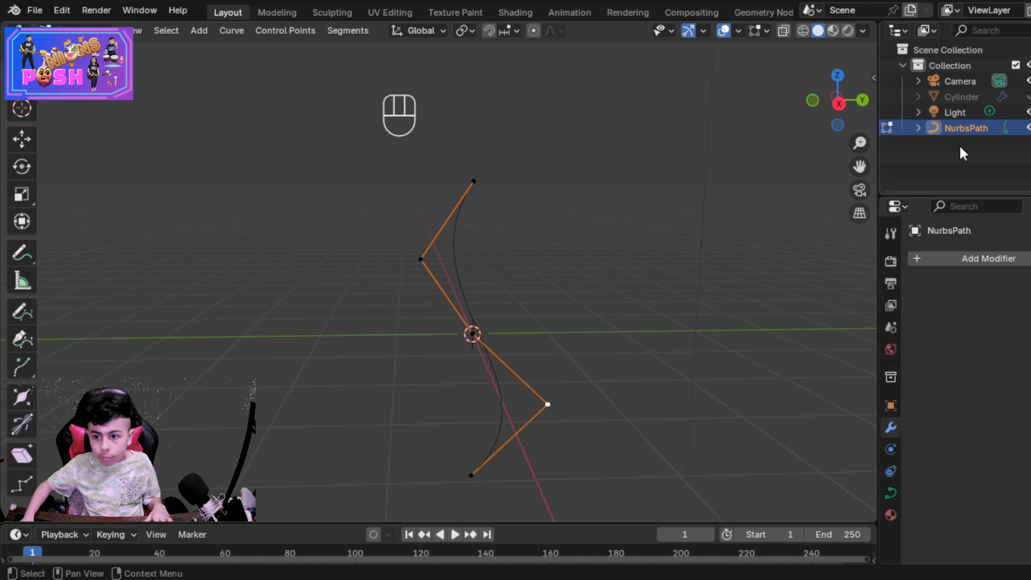
Step: Unhide the cylinder, finish editing the path and select the cylinder
{"action": "left_click", "coordinate": [1024, 97]}
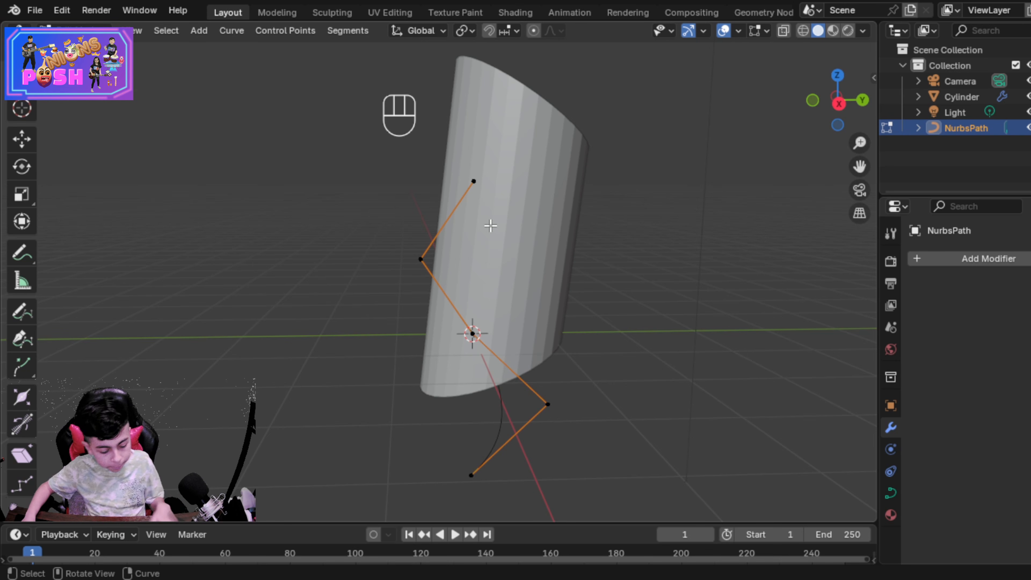
{"action": "key", "text": "Tab"}
{"action": "left_click", "coordinate": [516, 216]}
{"action": "middle_click_drag", "start_coordinate": [738, 286], "coordinate": [737, 305]}
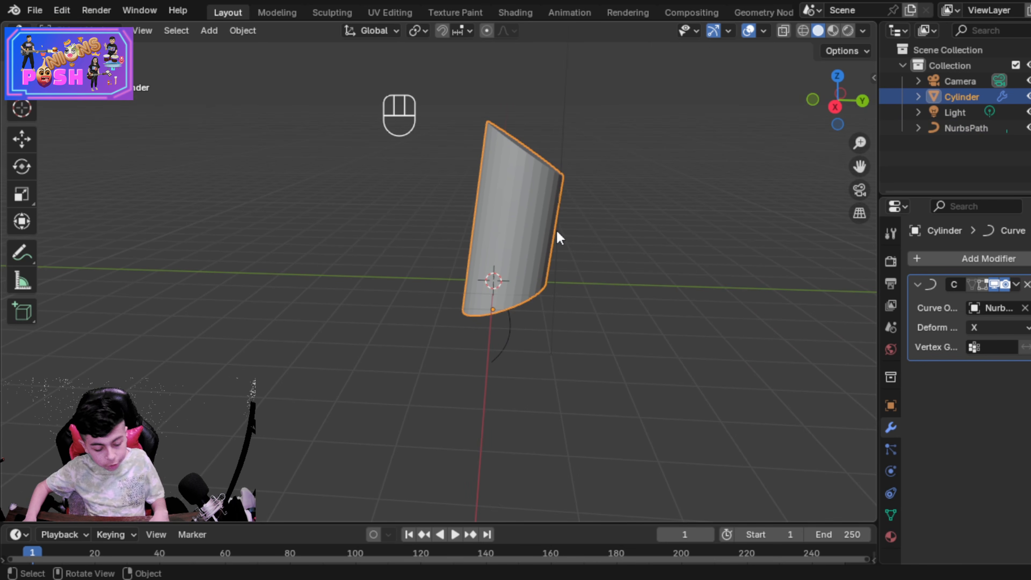
Step: Add many evenly spaced horizontal loop cuts along the cylinder's full height, centred without sliding, and clear the selection
{"action": "key", "text": "Tab"}
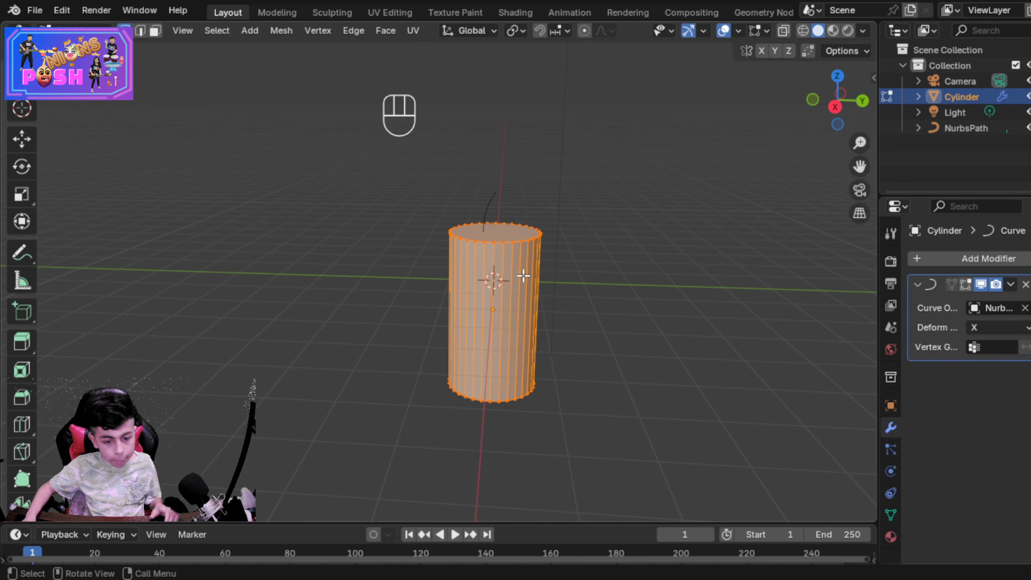
{"action": "left_click", "coordinate": [536, 334]}
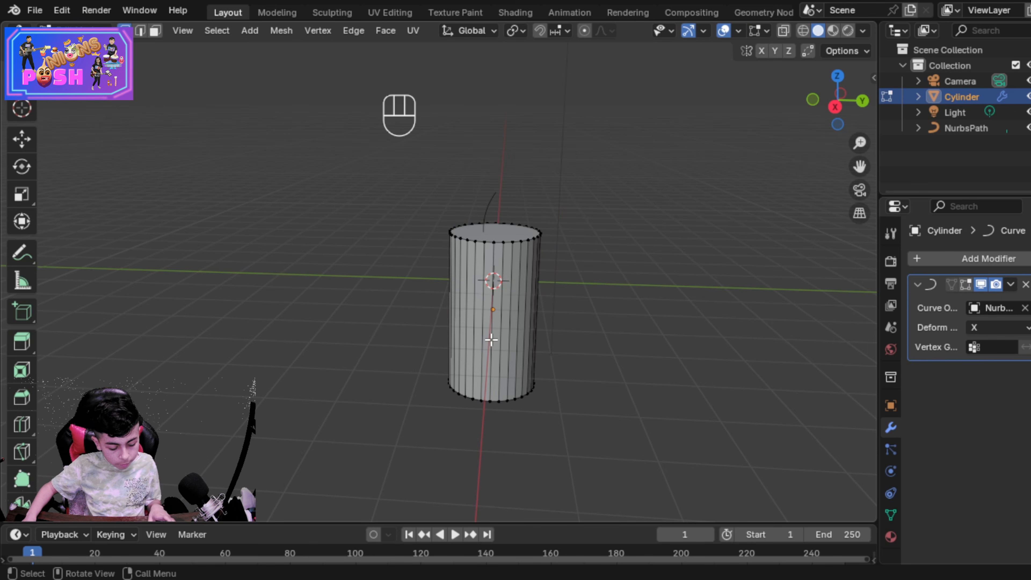
{"action": "key", "text": "ctrl"}
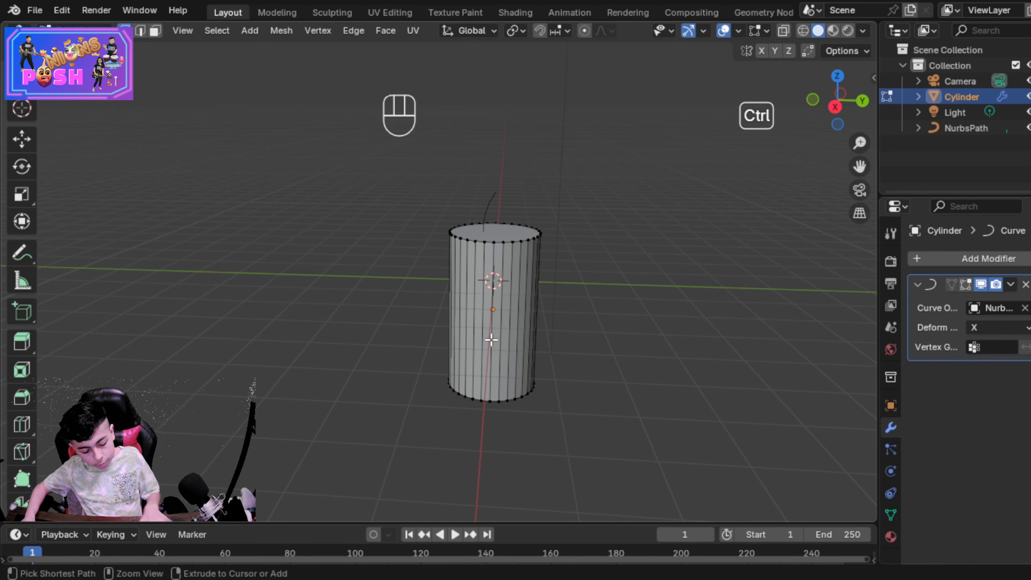
{"action": "key", "text": "ctrl+r"}
{"action": "scroll", "coordinate": [504, 336], "scroll_direction": "up", "scroll_amount": 20}
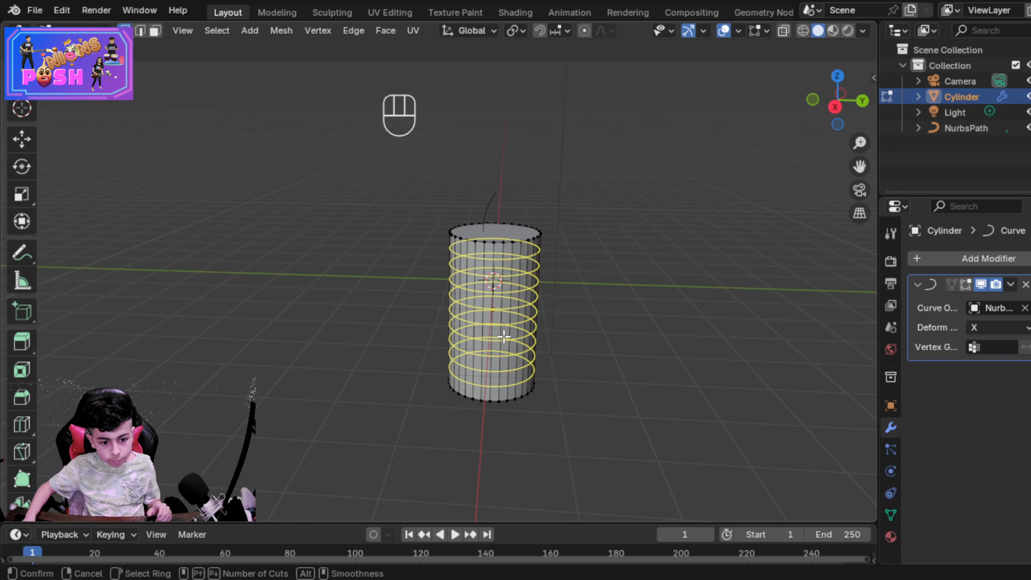
{"action": "scroll", "coordinate": [504, 337], "scroll_direction": "up", "scroll_amount": 12}
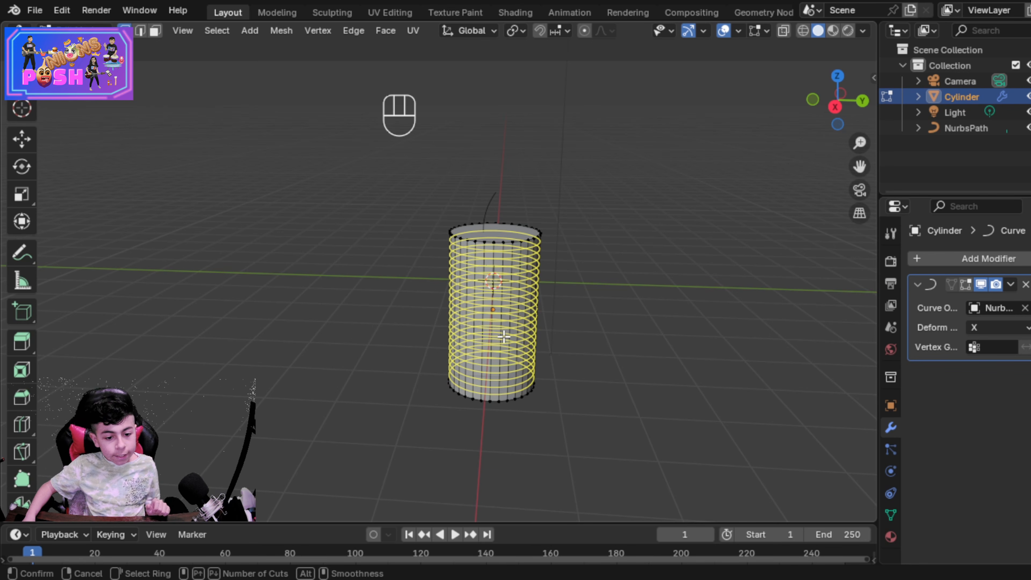
{"action": "left_click", "coordinate": [512, 338]}
{"action": "right_click", "coordinate": [512, 338]}
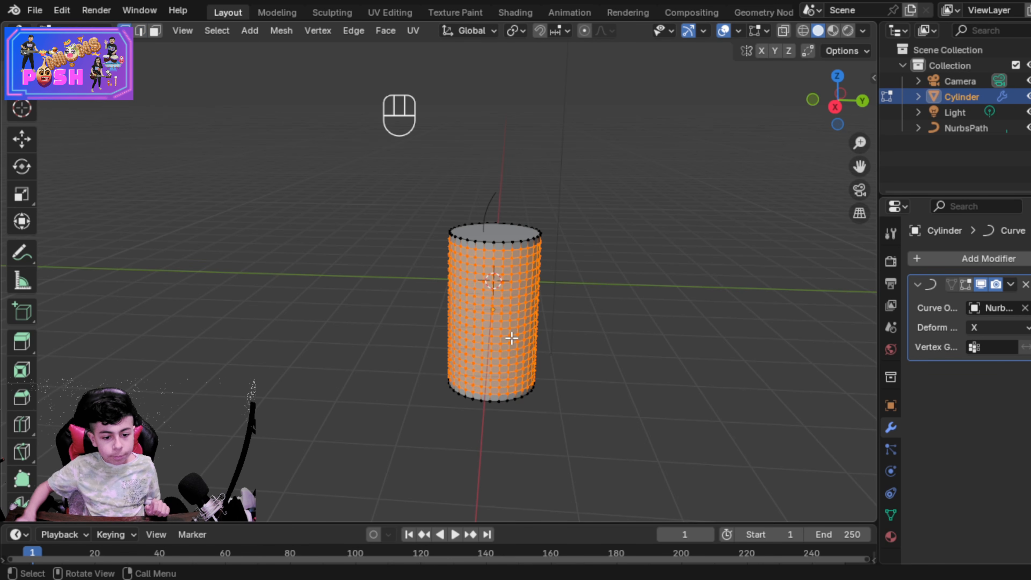
{"action": "left_click", "coordinate": [628, 257]}
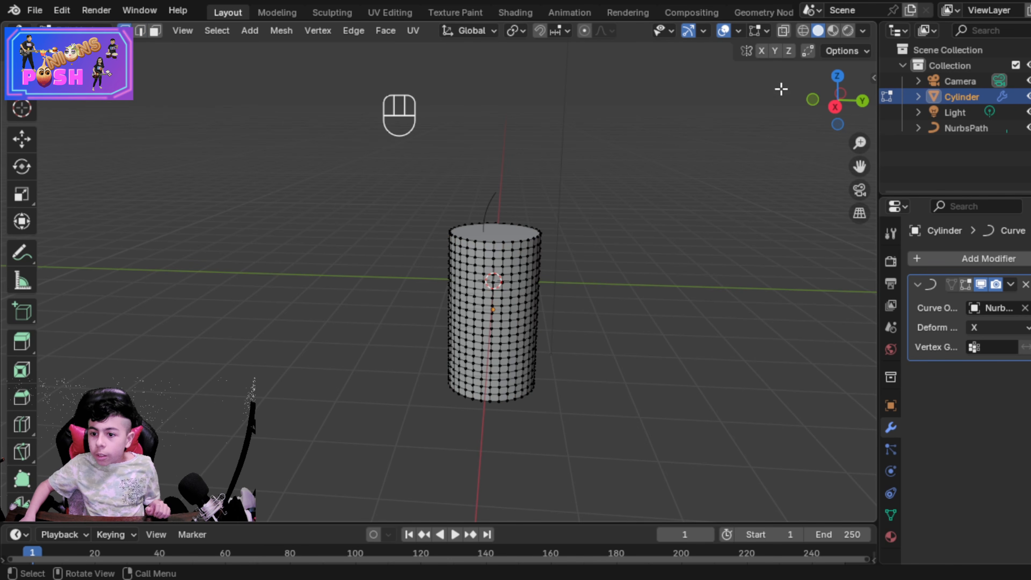
Step: Finish editing the cylinder mesh and move the cylinder down along Z to centre it on the curved path
{"action": "key", "text": "Tab"}
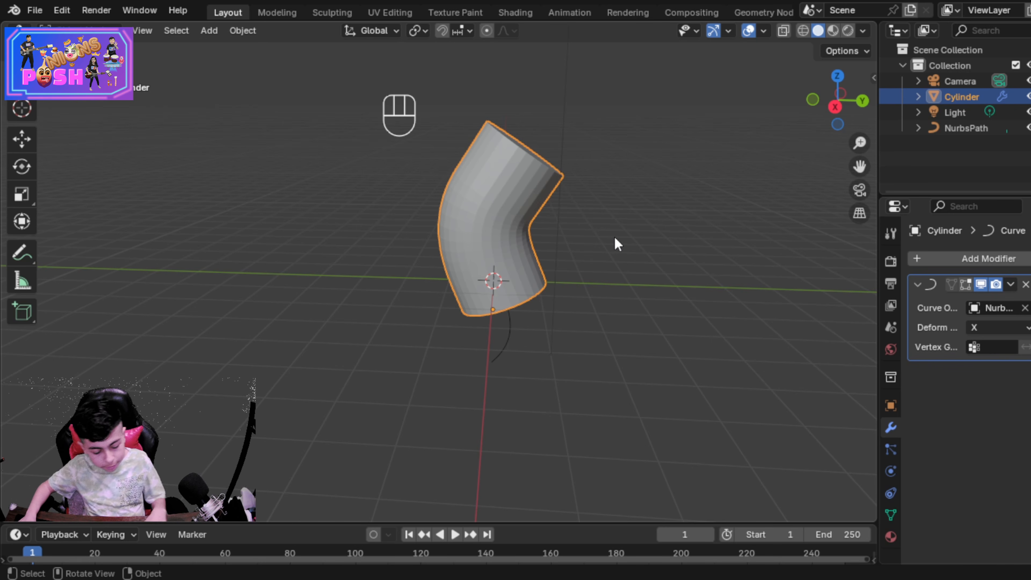
{"action": "key", "text": "g"}
{"action": "key", "text": "z"}
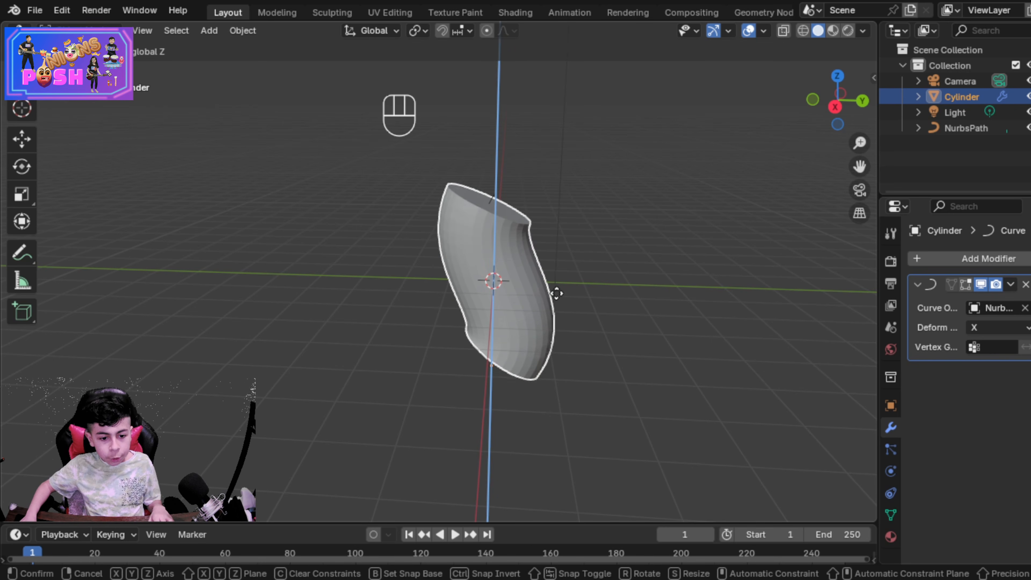
{"action": "left_click", "coordinate": [549, 304]}
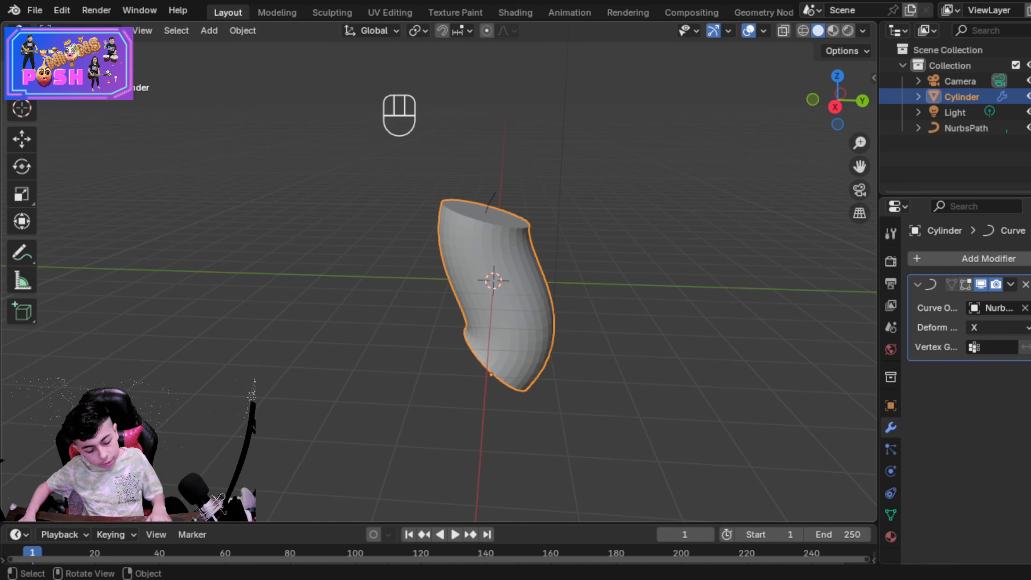
Step: Scale the cylinder up along Z so the tube follows more of the S-shaped path
{"action": "key", "text": "s"}
{"action": "key", "text": "x"}
{"action": "key", "text": "z"}
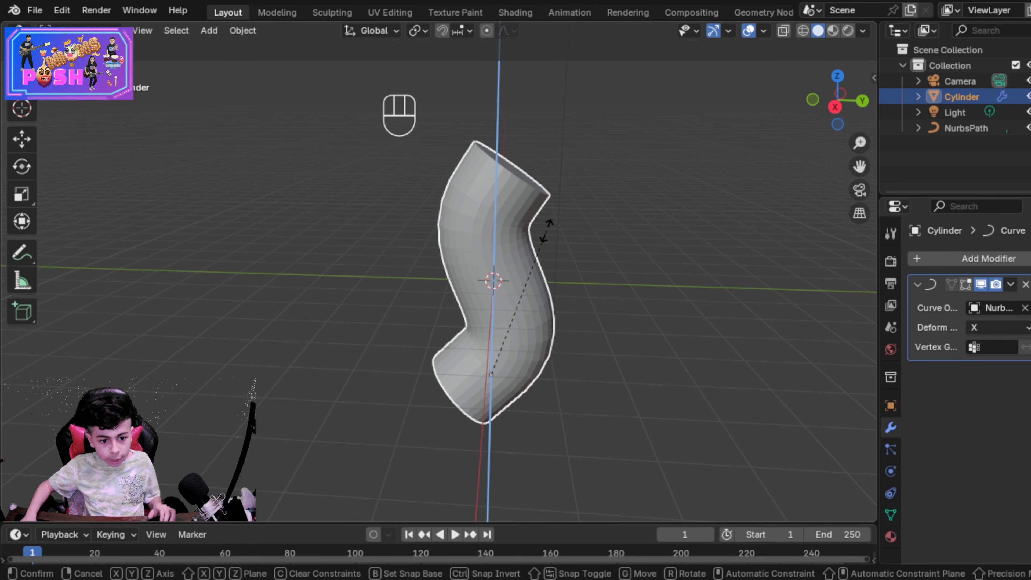
{"action": "left_click", "coordinate": [541, 94]}
{"action": "scroll", "coordinate": [549, 319], "scroll_direction": "down", "scroll_amount": 5}
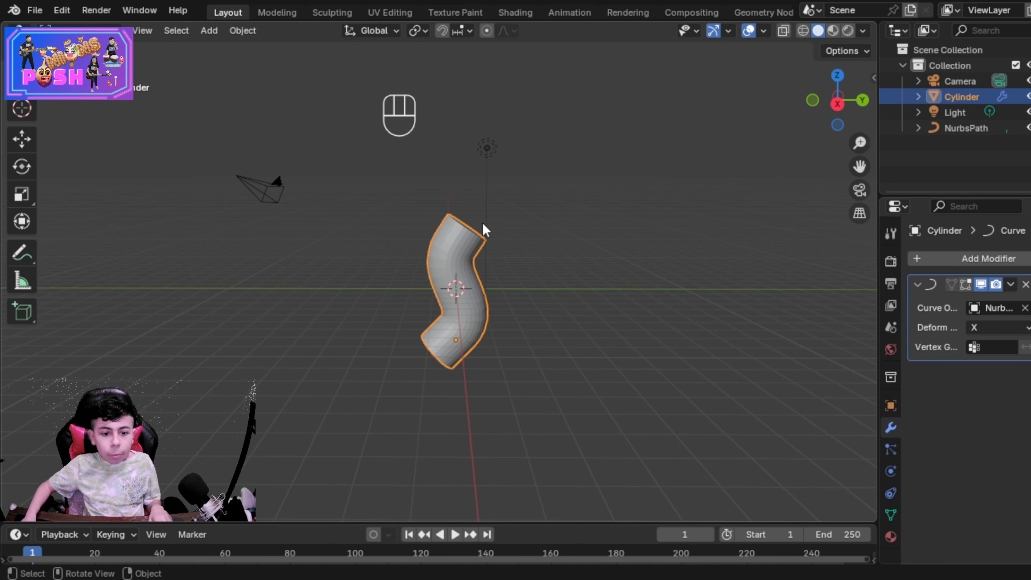
{"action": "middle_click_drag", "start_coordinate": [478, 226], "coordinate": [508, 228]}
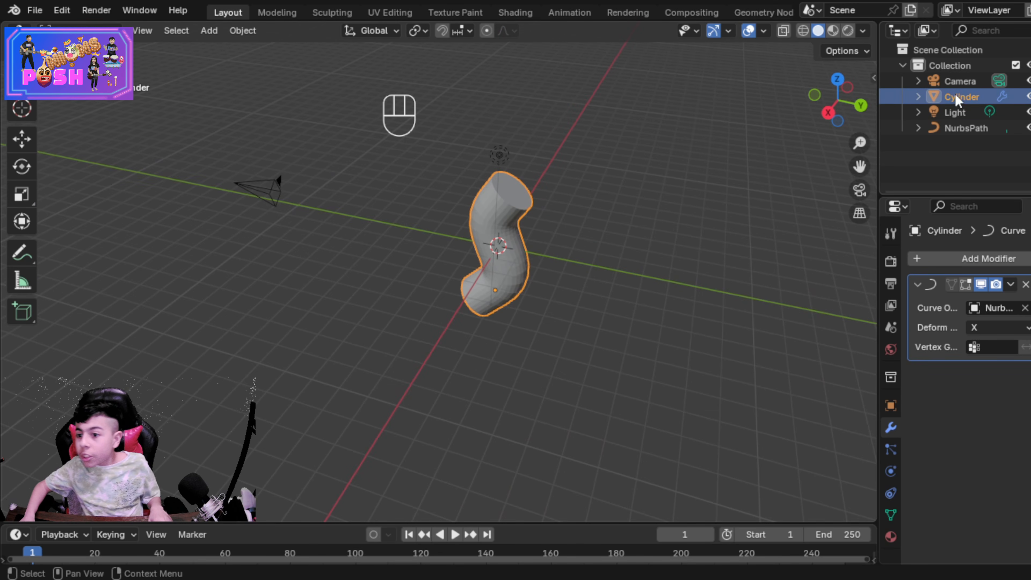
Step: Add a UV sphere and raise it along Z to the upper end of the bent cylinder
{"action": "key", "text": "shift+a"}
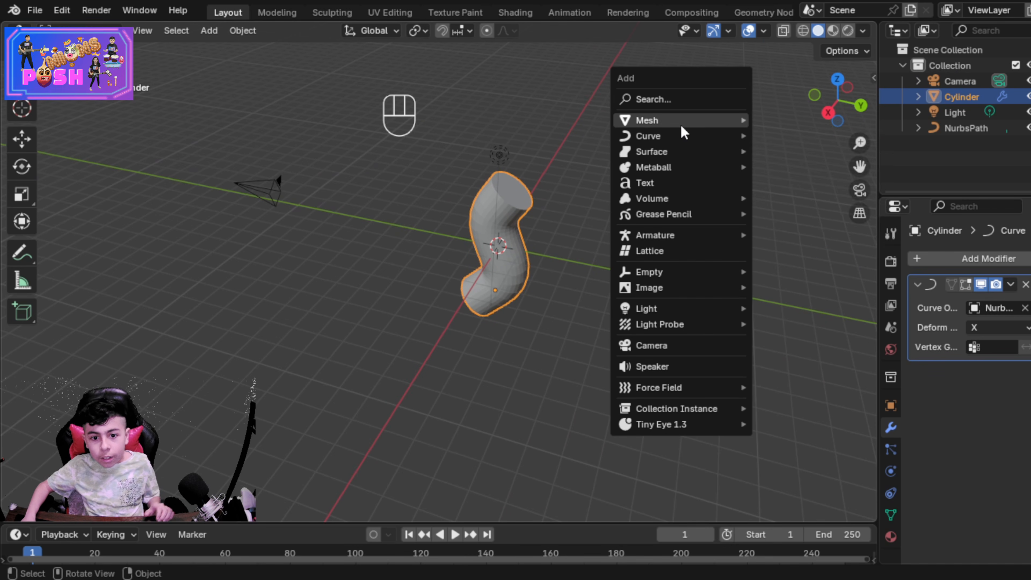
{"action": "mouse_move", "coordinate": [684, 132]}
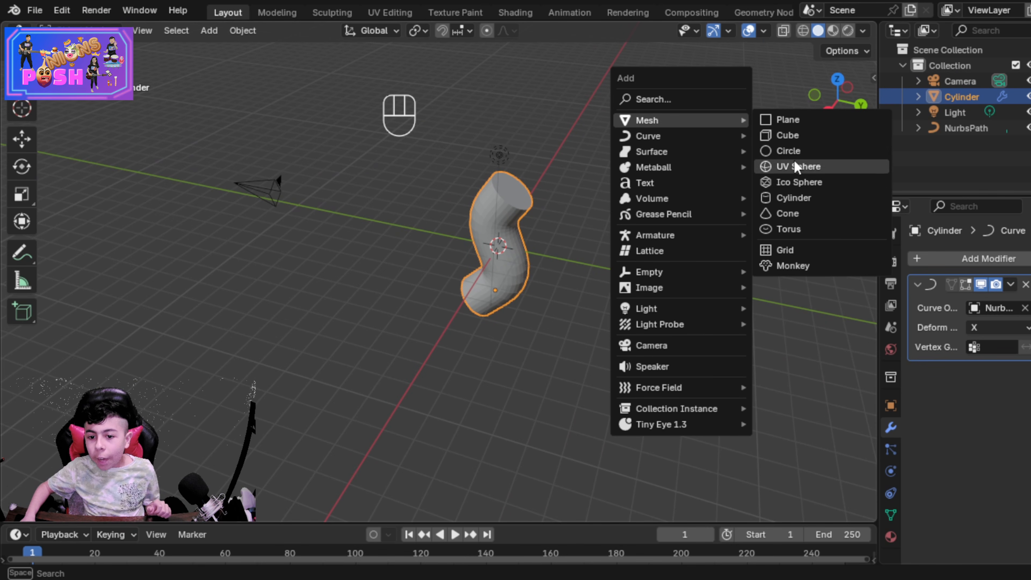
{"action": "left_click", "coordinate": [791, 170]}
{"action": "middle_click_drag", "start_coordinate": [615, 254], "coordinate": [680, 195]}
{"action": "key", "text": "g"}
{"action": "key", "text": "z"}
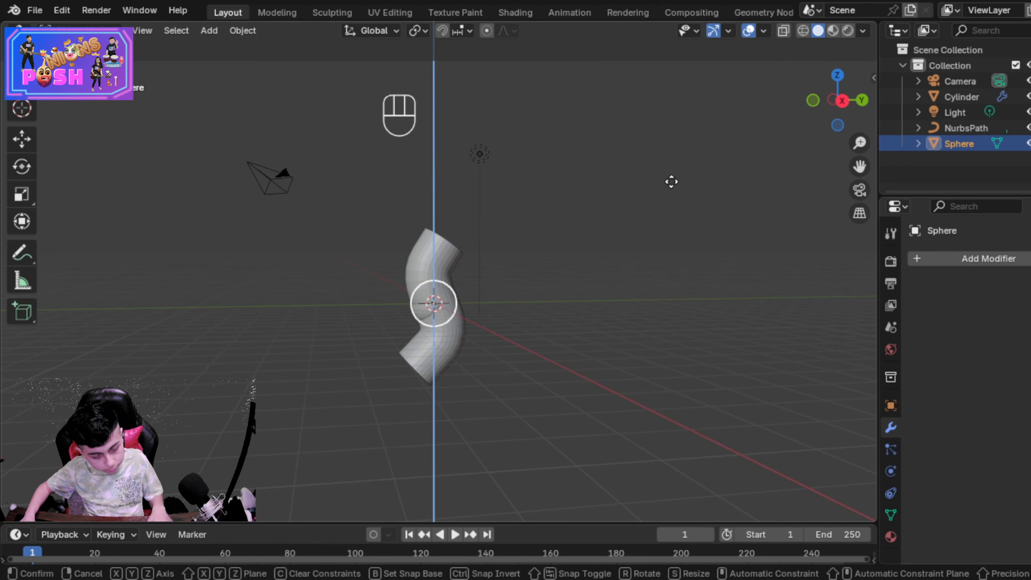
{"action": "left_click", "coordinate": [663, 126]}
Step: Scale the sphere up uniformly by about 2.1 so it is wider than the cylinder
{"action": "key", "text": "s"}
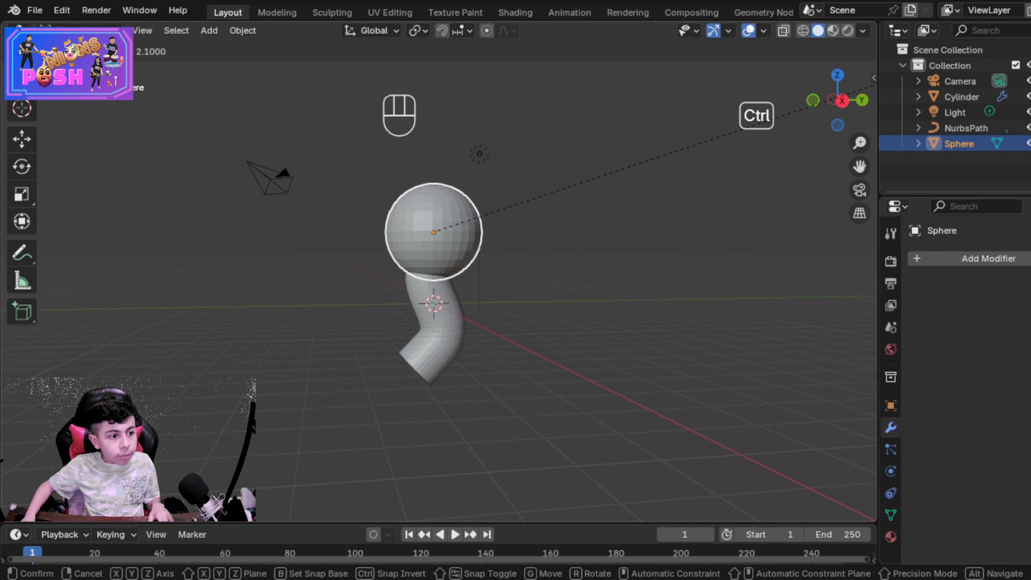
{"action": "left_click", "coordinate": [39, 71], "text": "ctrl"}
{"action": "middle_click_drag", "start_coordinate": [502, 210], "coordinate": [553, 290]}
Step: Select the vertices on the upper half of the sphere's mesh and delete them
{"action": "key", "text": "Tab"}
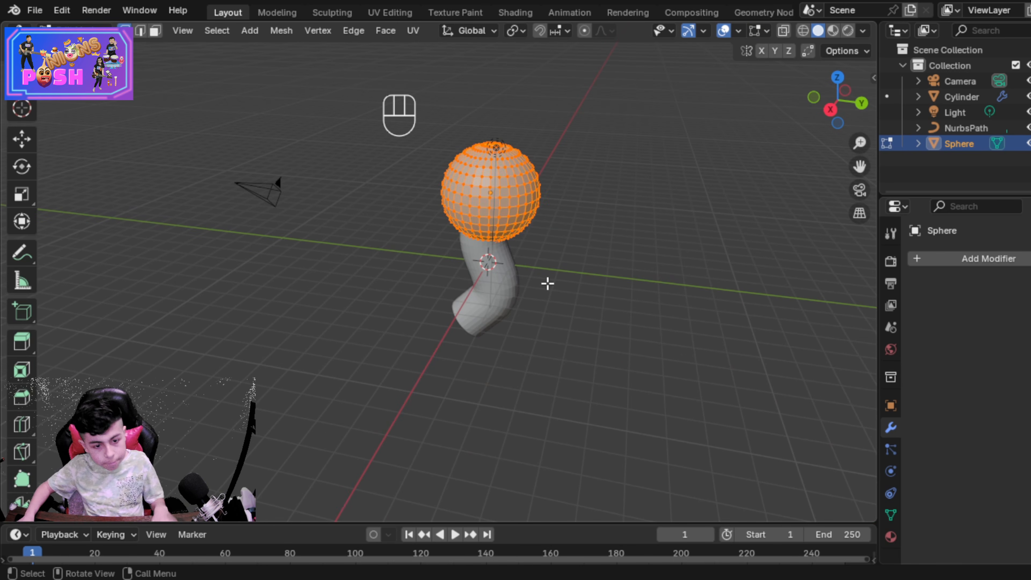
{"action": "middle_click_drag", "start_coordinate": [452, 146], "coordinate": [546, 281]}
{"action": "left_click_drag", "start_coordinate": [390, 149], "coordinate": [548, 244]}
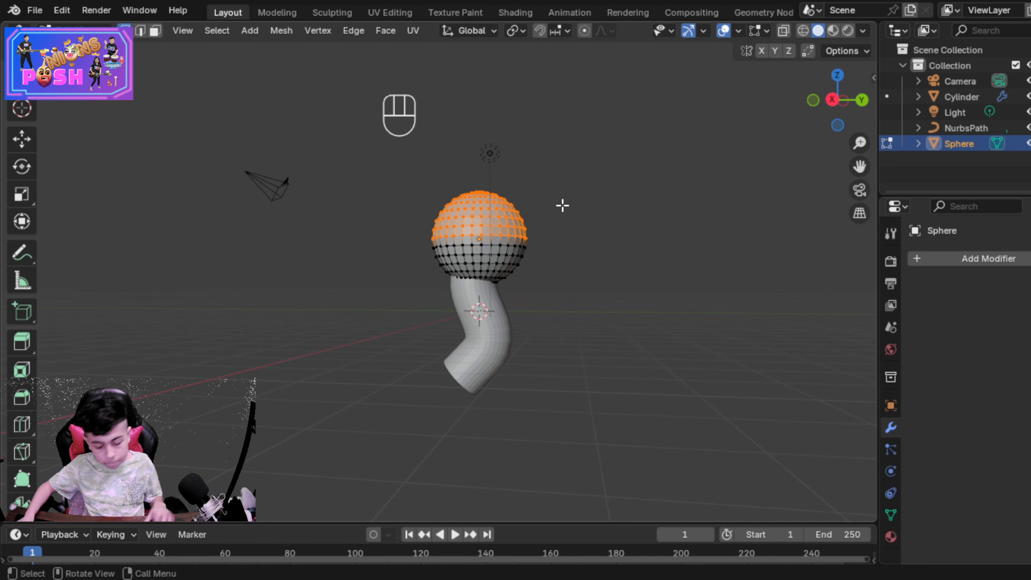
{"action": "key", "text": "x"}
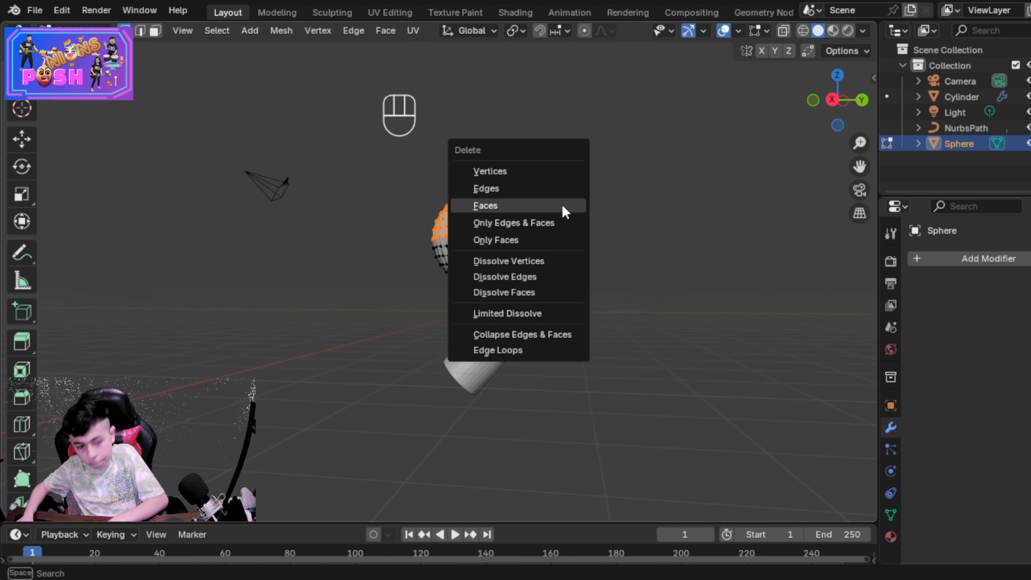
{"action": "left_click", "coordinate": [501, 171]}
Step: Delete the sphere's leftover upper-half geometry on its far side to leave an open bowl, and finish editing the mesh
{"action": "middle_click_drag", "start_coordinate": [506, 166], "coordinate": [473, 258]}
{"action": "left_click_drag", "start_coordinate": [471, 114], "coordinate": [627, 232]}
{"action": "key", "text": "x"}
{"action": "left_click", "coordinate": [594, 239]}
{"action": "left_click_drag", "start_coordinate": [495, 119], "coordinate": [626, 233]}
{"action": "key", "text": "x"}
{"action": "left_click", "coordinate": [625, 235]}
{"action": "middle_click_drag", "start_coordinate": [626, 182], "coordinate": [707, 154]}
{"action": "middle_click_drag", "start_coordinate": [663, 127], "coordinate": [640, 188]}
{"action": "key", "text": "Tab"}
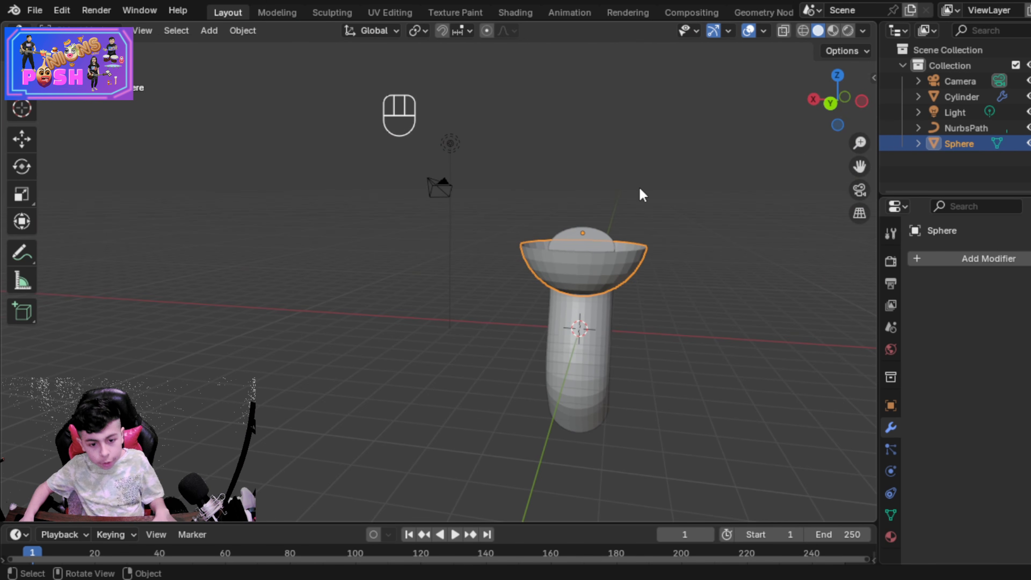
Step: Adjust the bowl's height along Z so the cylinder's upper end pokes slightly into it
{"action": "key", "text": "g"}
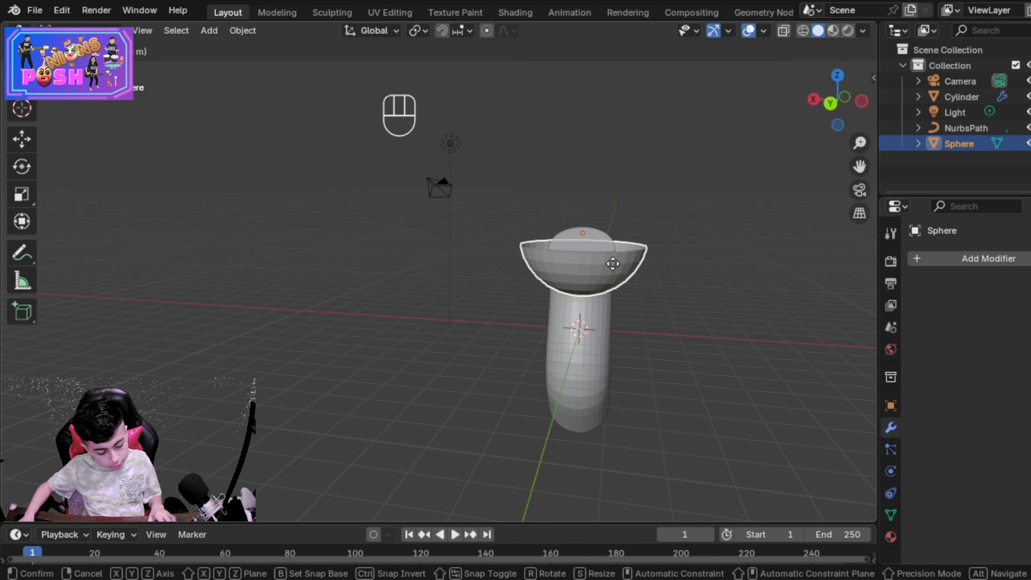
{"action": "key", "text": "z"}
{"action": "left_click", "coordinate": [621, 246]}
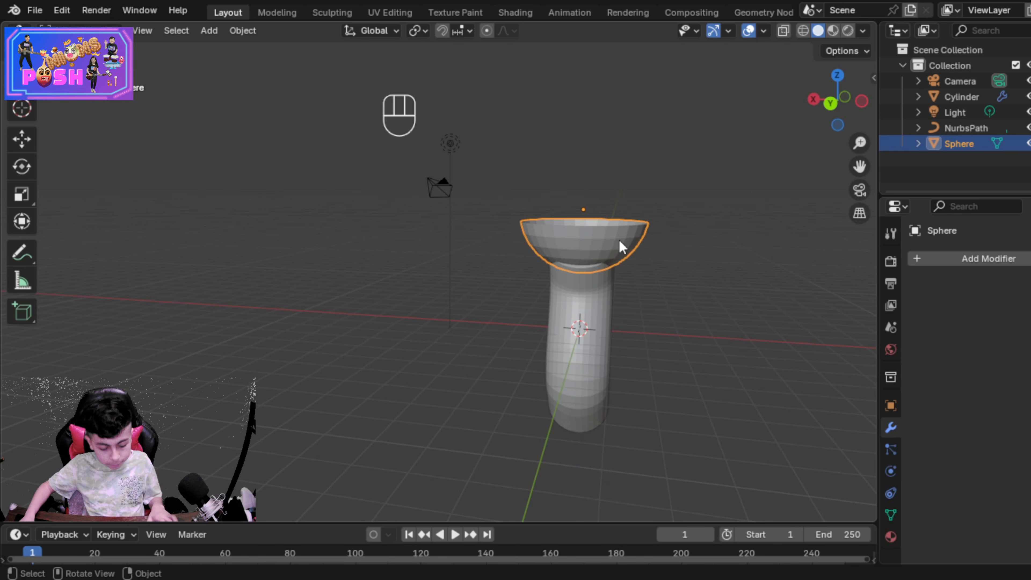
{"action": "key", "text": "g"}
{"action": "key", "text": "z"}
{"action": "left_click", "coordinate": [647, 239]}
{"action": "middle_click_drag", "start_coordinate": [647, 239], "coordinate": [483, 244]}
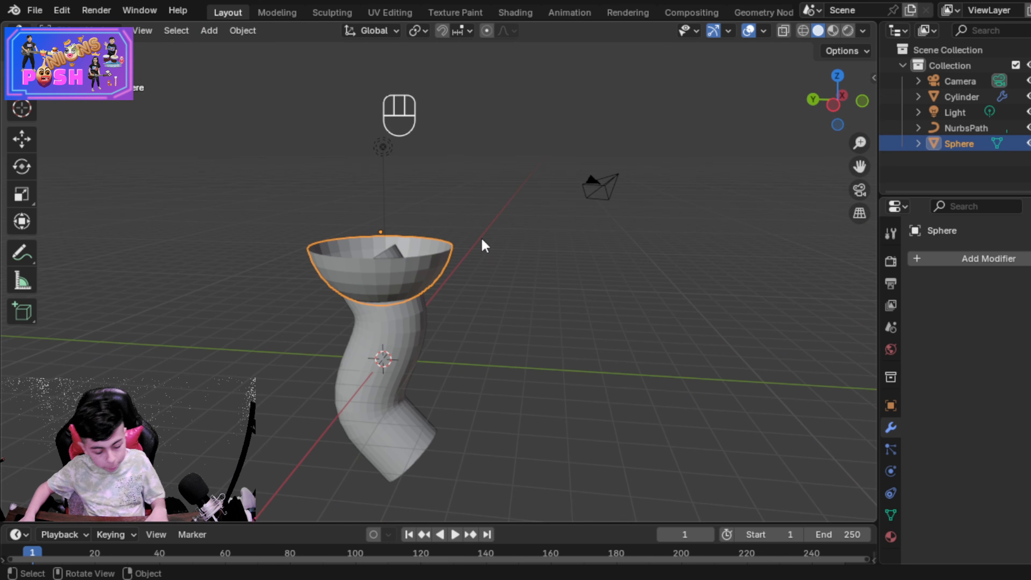
Step: Stretch the bowl along Z to deepen it and reposition it vertically on the cylinder's upper end
{"action": "key", "text": "s"}
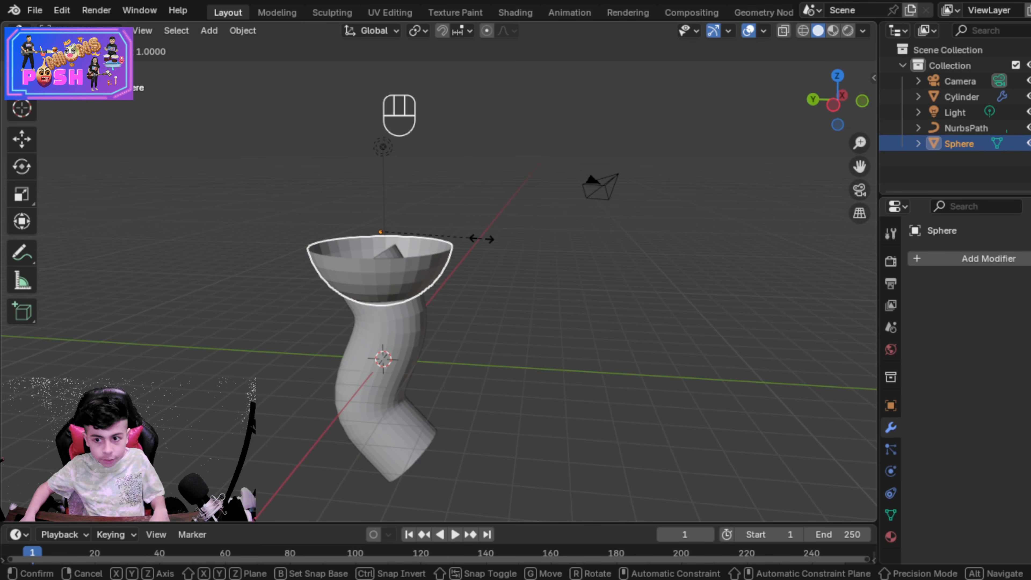
{"action": "key", "text": "z"}
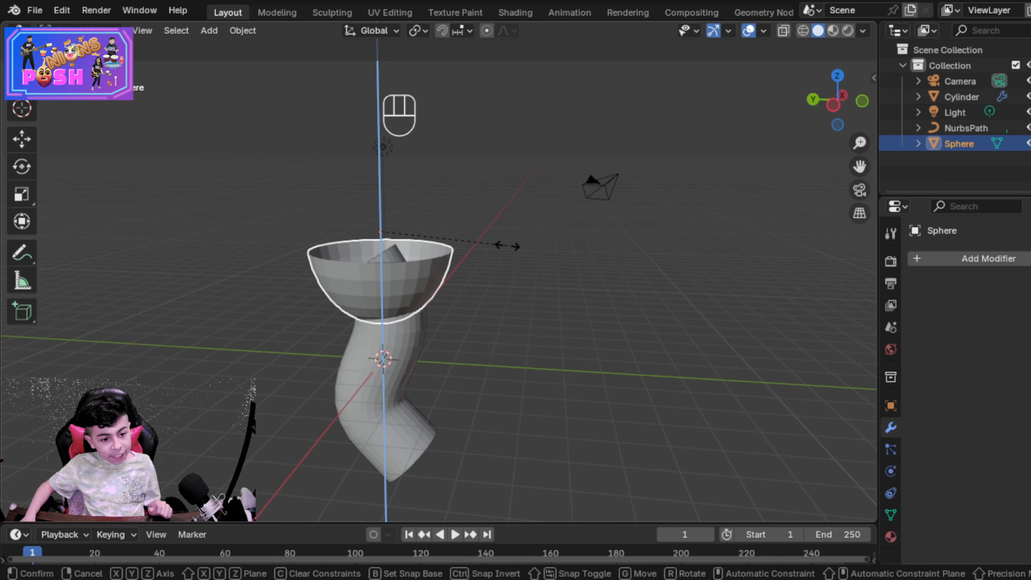
{"action": "left_click", "coordinate": [506, 245]}
{"action": "middle_click_drag", "start_coordinate": [507, 244], "coordinate": [587, 318]}
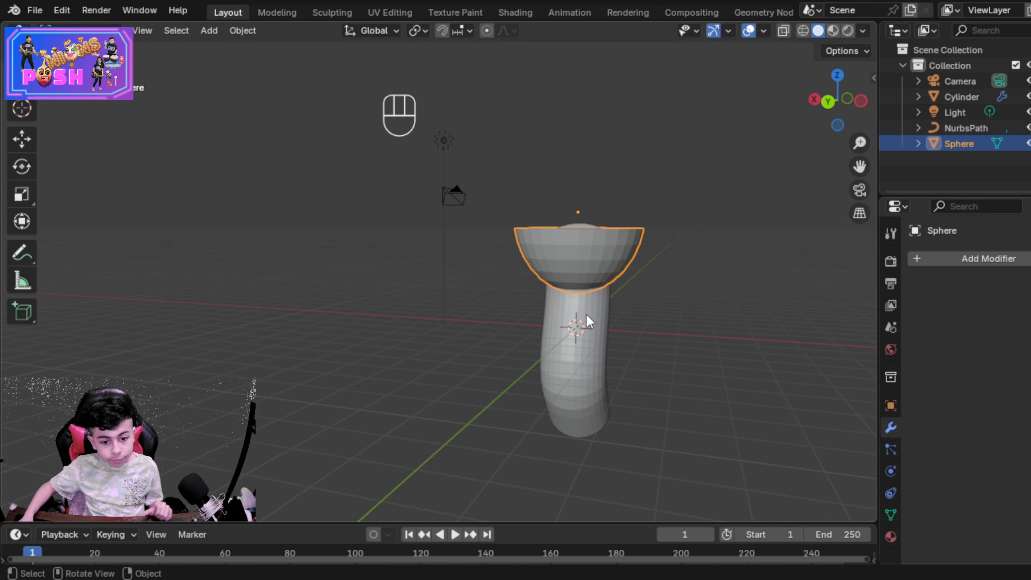
{"action": "key", "text": "g"}
{"action": "key", "text": "z"}
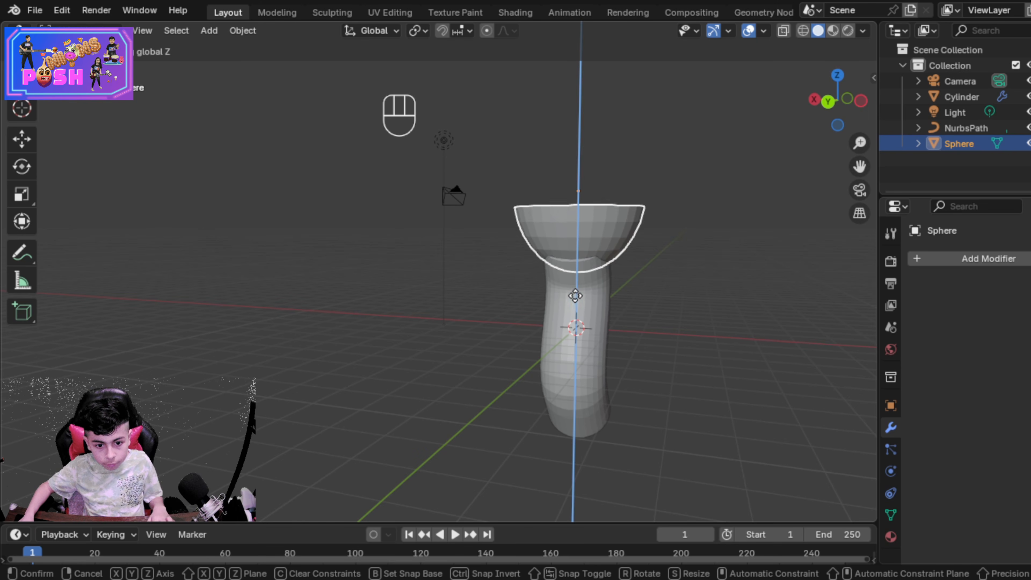
{"action": "left_click", "coordinate": [565, 306]}
Step: Select the cylinder, switch to the Sculpting workspace and remesh it with a 0.1 m voxel size
{"action": "middle_click_drag", "start_coordinate": [564, 310], "coordinate": [601, 289]}
{"action": "scroll", "coordinate": [683, 308], "scroll_direction": "up", "scroll_amount": 4}
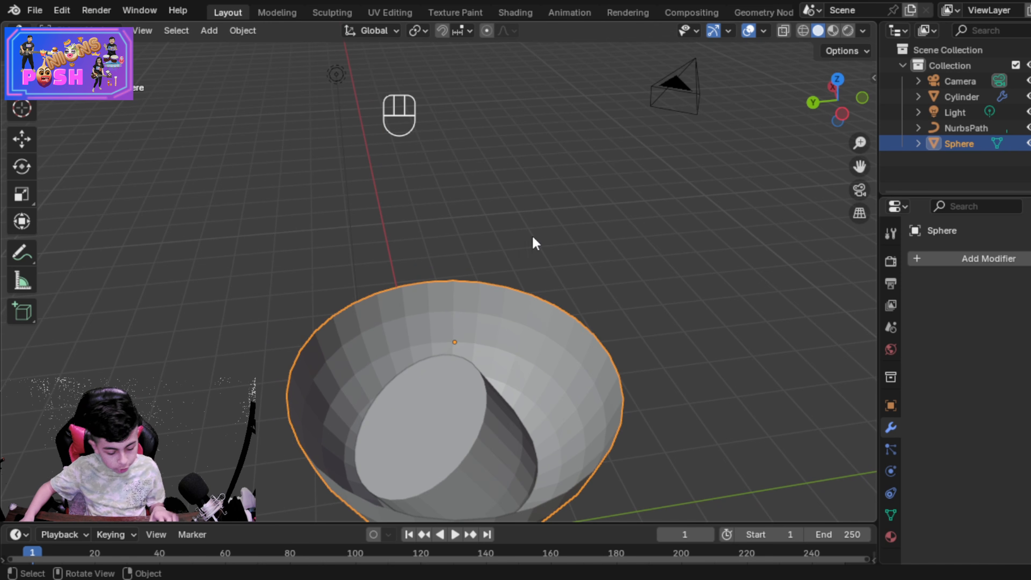
{"action": "left_click", "coordinate": [497, 403]}
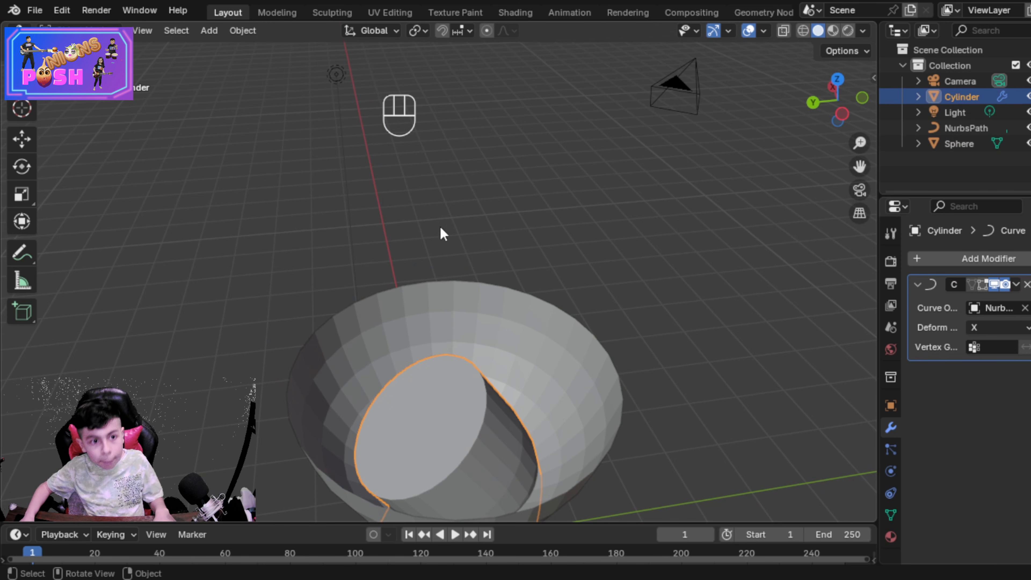
{"action": "left_click", "coordinate": [337, 17]}
{"action": "middle_click_drag", "start_coordinate": [575, 218], "coordinate": [500, 141]}
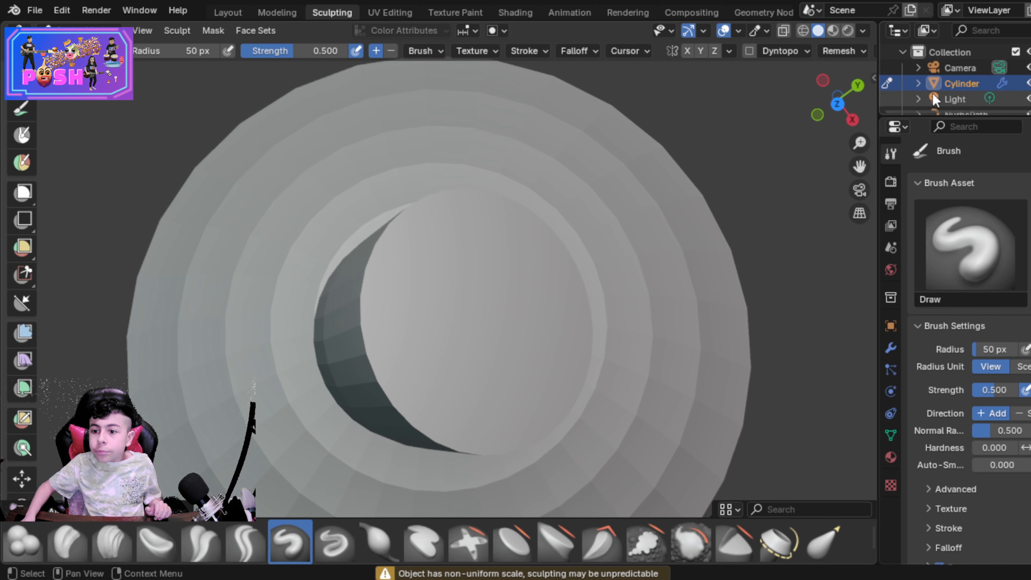
{"action": "left_click", "coordinate": [857, 51]}
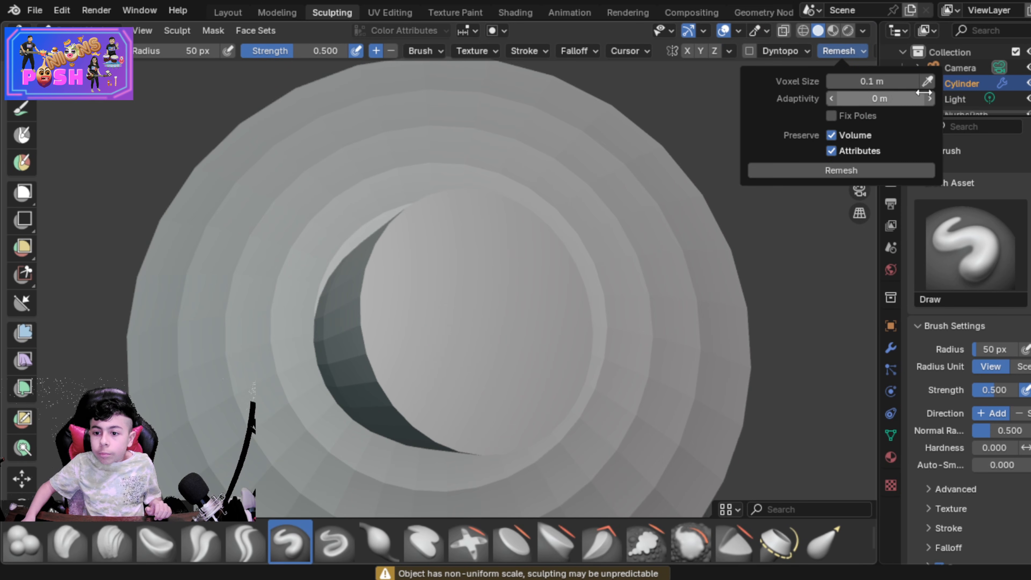
{"action": "left_click", "coordinate": [854, 171]}
Step: Sculpt strokes across the cylinder's end face inside the bowl with the Draw brush and the brush next to it
{"action": "mouse_move", "coordinate": [532, 318]}
{"action": "left_mouse_down"}
{"action": "mouse_move", "coordinate": [380, 304]}
{"action": "mouse_move", "coordinate": [371, 325]}
{"action": "left_mouse_up"}
{"action": "left_click", "coordinate": [342, 558]}
{"action": "mouse_move", "coordinate": [505, 249]}
{"action": "left_mouse_down"}
{"action": "mouse_move", "coordinate": [403, 328]}
{"action": "mouse_move", "coordinate": [391, 285]}
{"action": "left_mouse_up"}
Step: Smooth the cylinder's end inside the bowl with the Smooth brush, raising its strength to 1.000
{"action": "left_click", "coordinate": [690, 542]}
{"action": "mouse_move", "coordinate": [487, 325]}
{"action": "left_mouse_down"}
{"action": "mouse_move", "coordinate": [467, 214]}
{"action": "mouse_move", "coordinate": [389, 365]}
{"action": "mouse_move", "coordinate": [301, 427]}
{"action": "mouse_move", "coordinate": [354, 362]}
{"action": "left_mouse_up"}
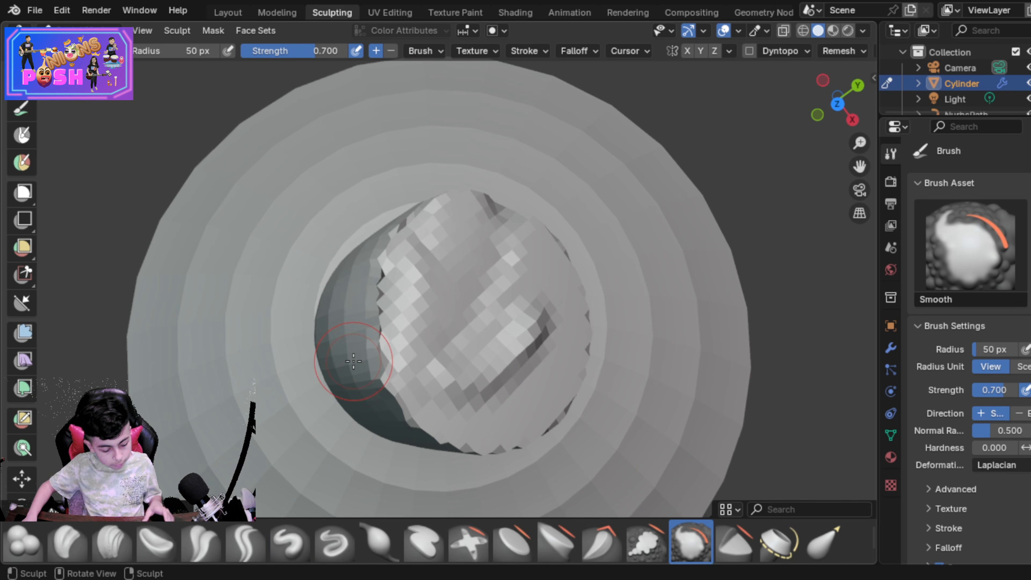
{"action": "key", "text": "shift+f"}
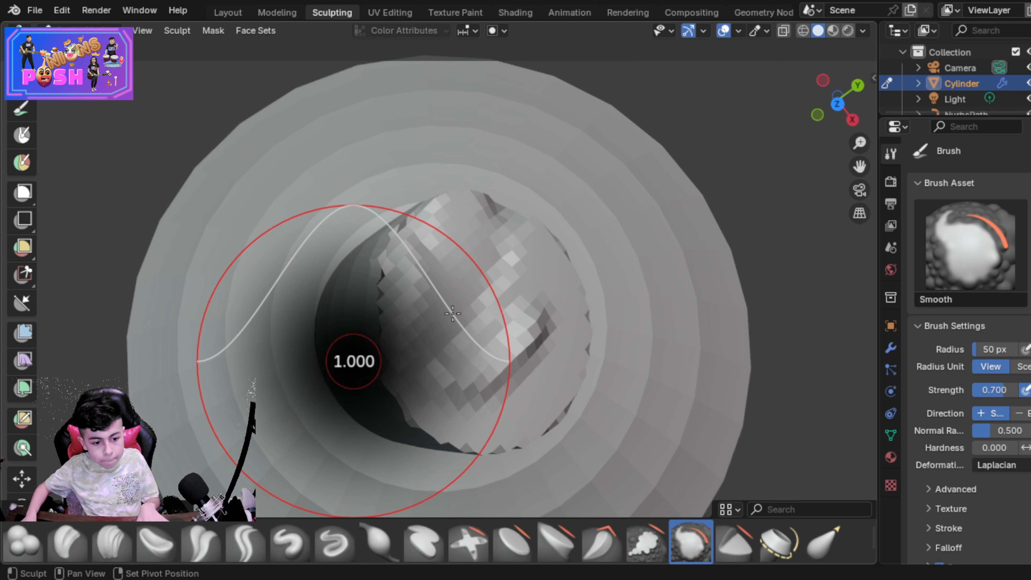
{"action": "left_click", "coordinate": [510, 282]}
{"action": "mouse_move", "coordinate": [511, 281]}
{"action": "left_mouse_down"}
{"action": "mouse_move", "coordinate": [382, 197]}
{"action": "mouse_move", "coordinate": [340, 297]}
{"action": "mouse_move", "coordinate": [402, 386]}
{"action": "mouse_move", "coordinate": [425, 301]}
{"action": "left_mouse_up"}
{"action": "left_click_drag", "start_coordinate": [584, 345], "coordinate": [551, 440]}
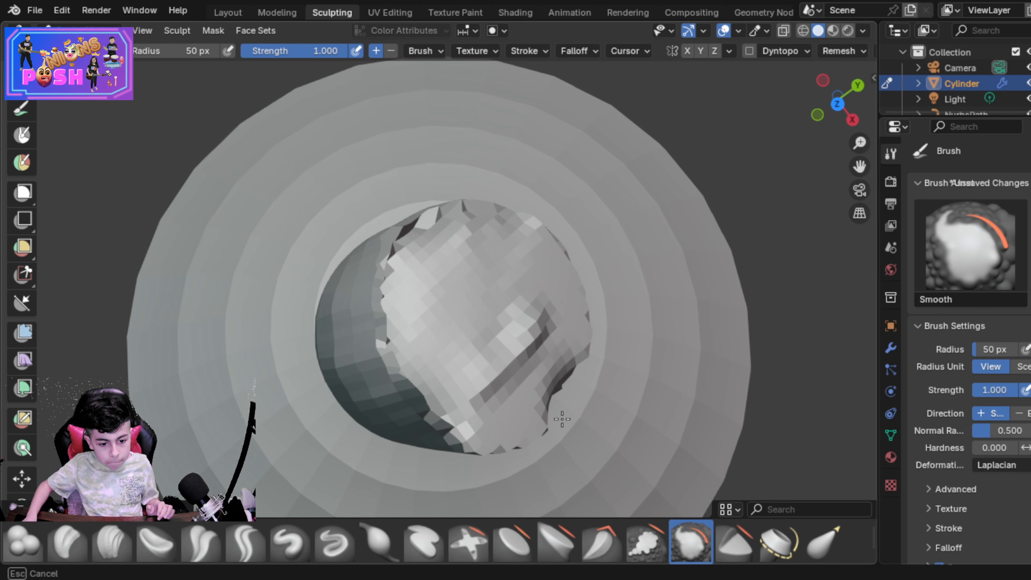
{"action": "left_click_drag", "start_coordinate": [512, 356], "coordinate": [325, 389]}
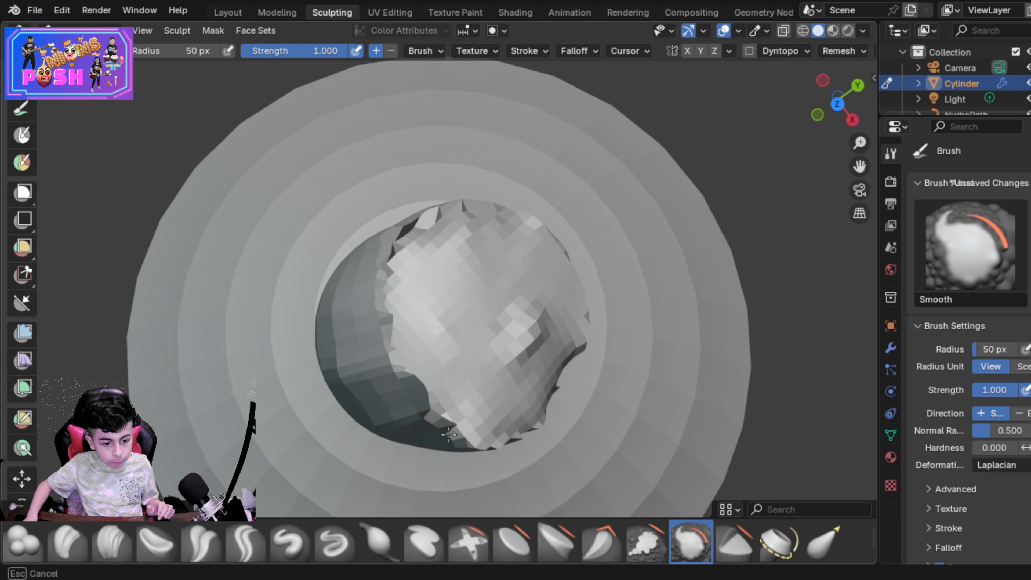
{"action": "left_click_drag", "start_coordinate": [456, 431], "coordinate": [407, 361]}
{"action": "left_click_drag", "start_coordinate": [414, 314], "coordinate": [418, 321]}
Step: Enlarge the Smooth brush radius to 148 px and smooth the cylinder's upper end around the bowl
{"action": "key", "text": "f"}
{"action": "left_click", "coordinate": [458, 323]}
{"action": "mouse_move", "coordinate": [481, 320]}
{"action": "left_mouse_down"}
{"action": "mouse_move", "coordinate": [468, 260]}
{"action": "mouse_move", "coordinate": [284, 248]}
{"action": "mouse_move", "coordinate": [487, 244]}
{"action": "mouse_move", "coordinate": [548, 325]}
{"action": "mouse_move", "coordinate": [316, 392]}
{"action": "mouse_move", "coordinate": [268, 382]}
{"action": "mouse_move", "coordinate": [349, 382]}
{"action": "mouse_move", "coordinate": [374, 285]}
{"action": "mouse_move", "coordinate": [478, 244]}
{"action": "mouse_move", "coordinate": [361, 233]}
{"action": "mouse_move", "coordinate": [468, 325]}
{"action": "mouse_move", "coordinate": [380, 269]}
{"action": "mouse_move", "coordinate": [487, 366]}
{"action": "mouse_move", "coordinate": [389, 330]}
{"action": "mouse_move", "coordinate": [355, 399]}
{"action": "mouse_move", "coordinate": [320, 385]}
{"action": "mouse_move", "coordinate": [467, 345]}
{"action": "mouse_move", "coordinate": [518, 439]}
{"action": "left_mouse_up"}
{"action": "mouse_move", "coordinate": [515, 452]}
{"action": "middle_mouse_down"}
{"action": "mouse_move", "coordinate": [512, 373]}
{"action": "mouse_move", "coordinate": [479, 317]}
{"action": "mouse_move", "coordinate": [426, 268]}
{"action": "mouse_move", "coordinate": [742, 328]}
{"action": "mouse_move", "coordinate": [550, 291]}
{"action": "middle_mouse_up"}
{"action": "mouse_move", "coordinate": [550, 292]}
{"action": "left_mouse_down"}
{"action": "mouse_move", "coordinate": [416, 210]}
{"action": "mouse_move", "coordinate": [477, 270]}
{"action": "left_mouse_up"}
{"action": "middle_click_drag", "start_coordinate": [477, 270], "coordinate": [488, 178]}
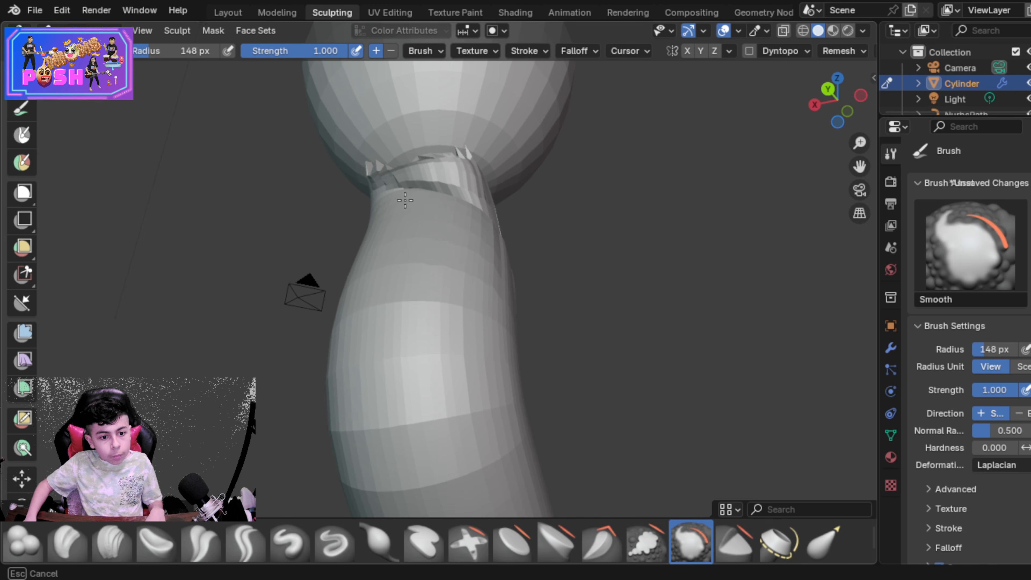
Step: Set the cylinder's remesh voxel size to 0.01 m
{"action": "scroll", "coordinate": [398, 270], "scroll_direction": "down", "scroll_amount": 4}
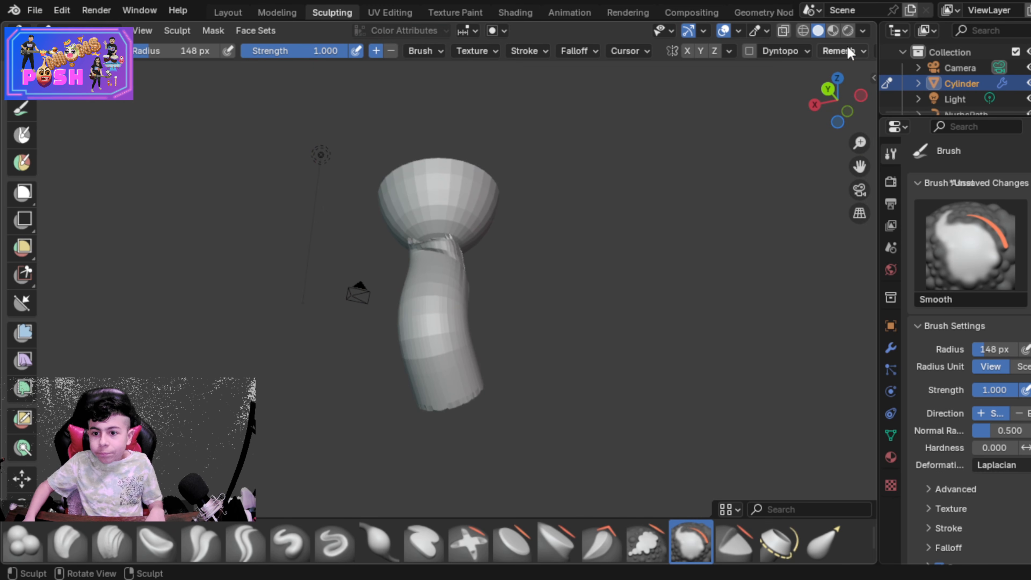
{"action": "left_click", "coordinate": [840, 51]}
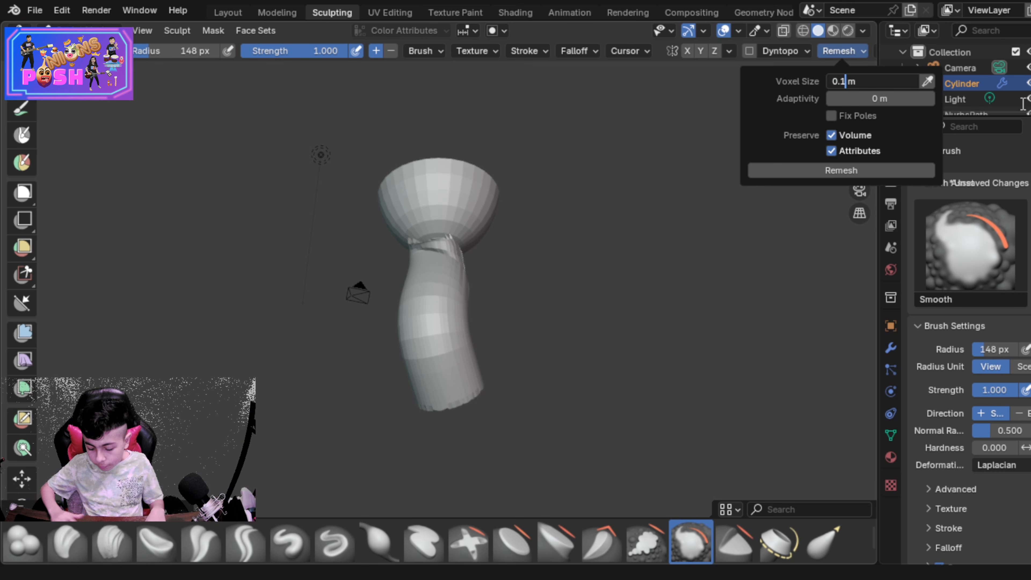
{"action": "type", "text": "1"}
{"action": "key", "text": "Return"}
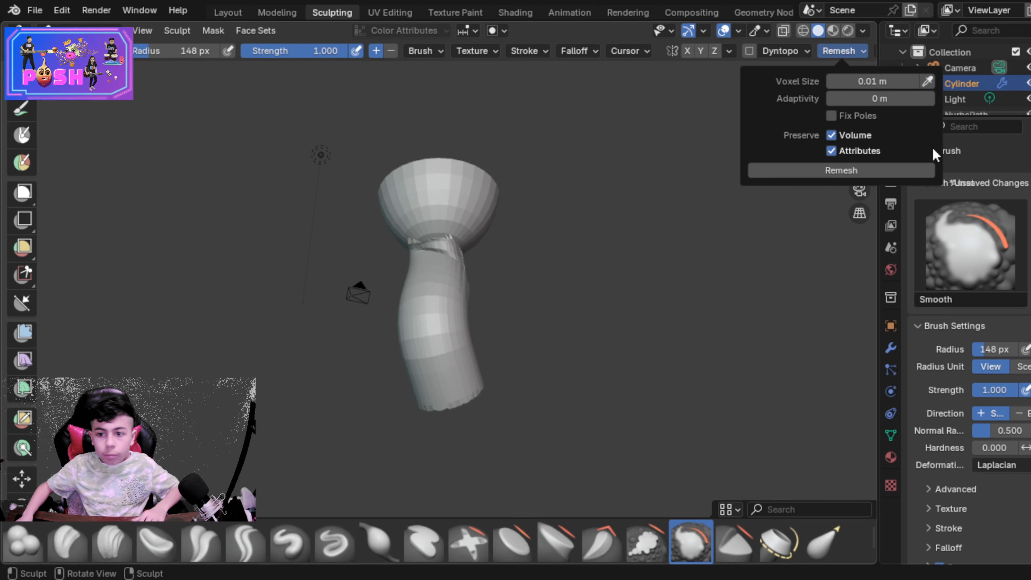
Step: Reduce the Smooth brush radius to 102 px and remesh the cylinder with the 0.01 m voxel size
{"action": "scroll", "coordinate": [508, 257], "scroll_direction": "up", "scroll_amount": 2}
{"action": "key", "text": "f"}
{"action": "left_click", "coordinate": [473, 255]}
{"action": "mouse_move", "coordinate": [486, 158]}
{"action": "middle_mouse_down"}
{"action": "mouse_move", "coordinate": [472, 298]}
{"action": "mouse_move", "coordinate": [487, 281]}
{"action": "middle_mouse_up"}
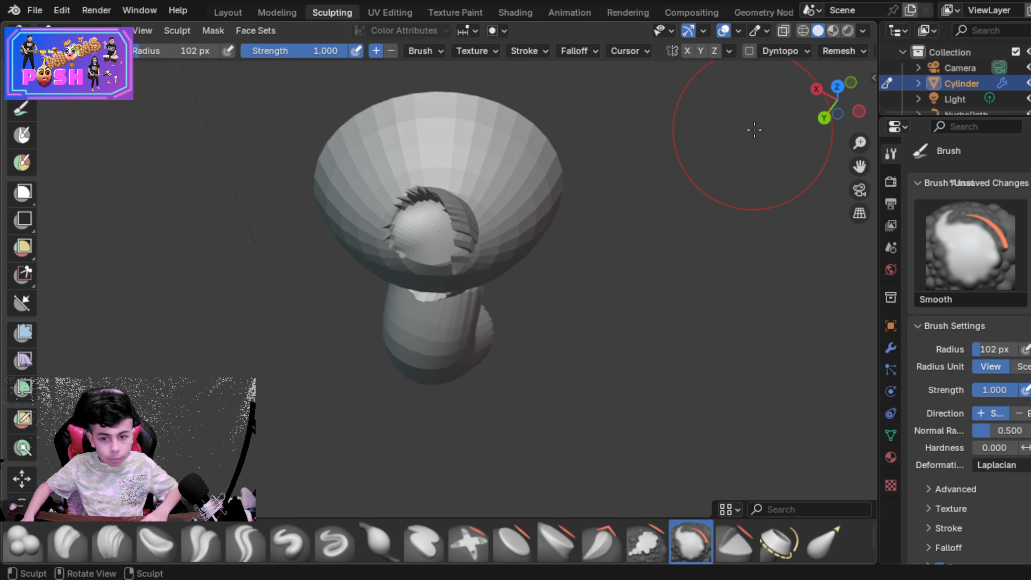
{"action": "left_click", "coordinate": [838, 51]}
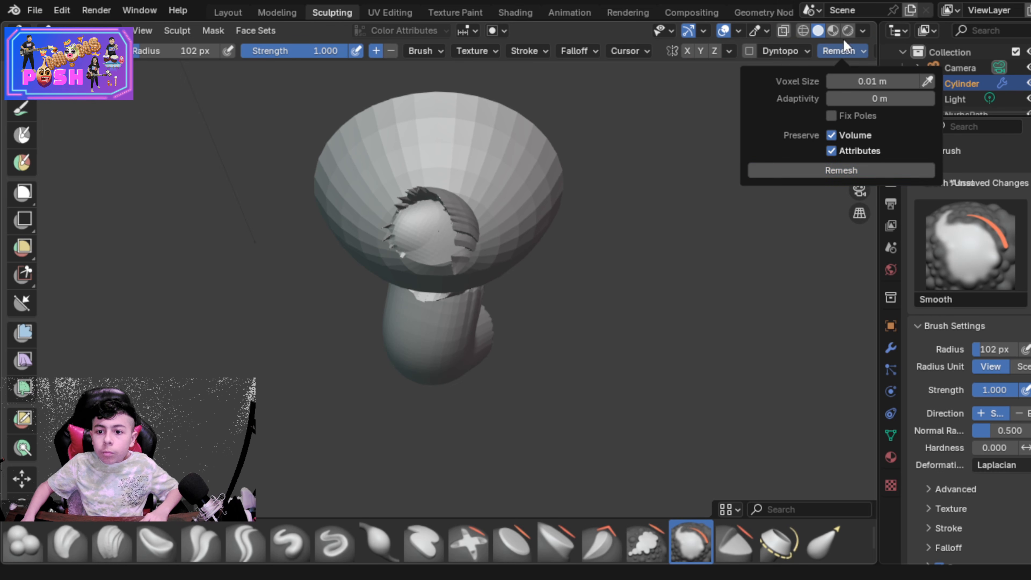
{"action": "left_click", "coordinate": [707, 419]}
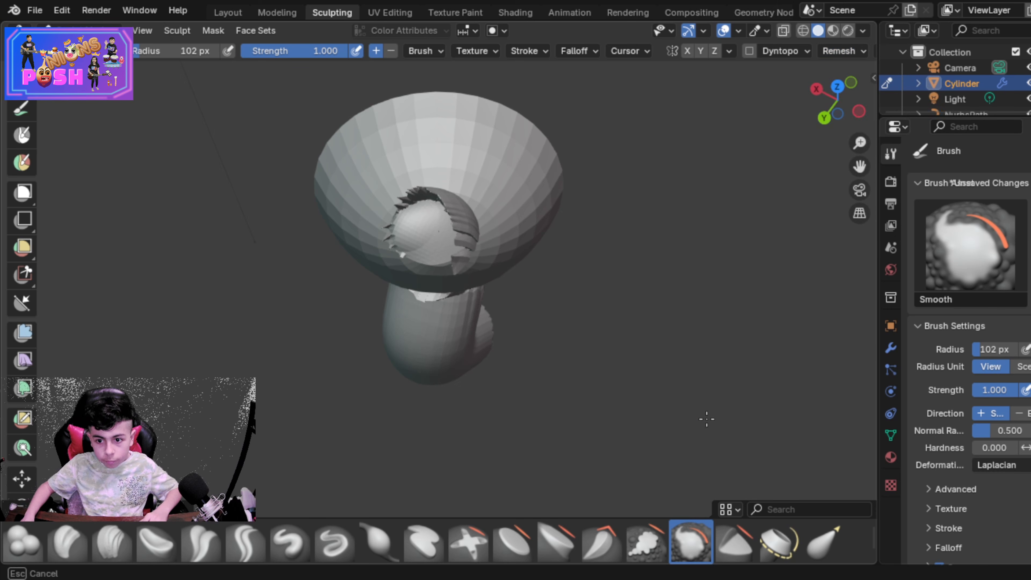
Step: Smooth the cylinder's torn upper end inside and just beneath the bowl with the Smooth brush
{"action": "left_click_drag", "start_coordinate": [450, 187], "coordinate": [454, 206]}
{"action": "scroll", "coordinate": [454, 207], "scroll_direction": "up", "scroll_amount": 5}
{"action": "middle_click_drag", "start_coordinate": [454, 206], "coordinate": [454, 102]}
{"action": "mouse_move", "coordinate": [453, 103]}
{"action": "left_mouse_down"}
{"action": "mouse_move", "coordinate": [437, 134]}
{"action": "mouse_move", "coordinate": [381, 136]}
{"action": "left_mouse_up"}
Step: Sculpt strokes with the Draw brush across the torn rim of the cylinder just below the bowl
{"action": "left_click", "coordinate": [374, 544]}
{"action": "left_click", "coordinate": [300, 544]}
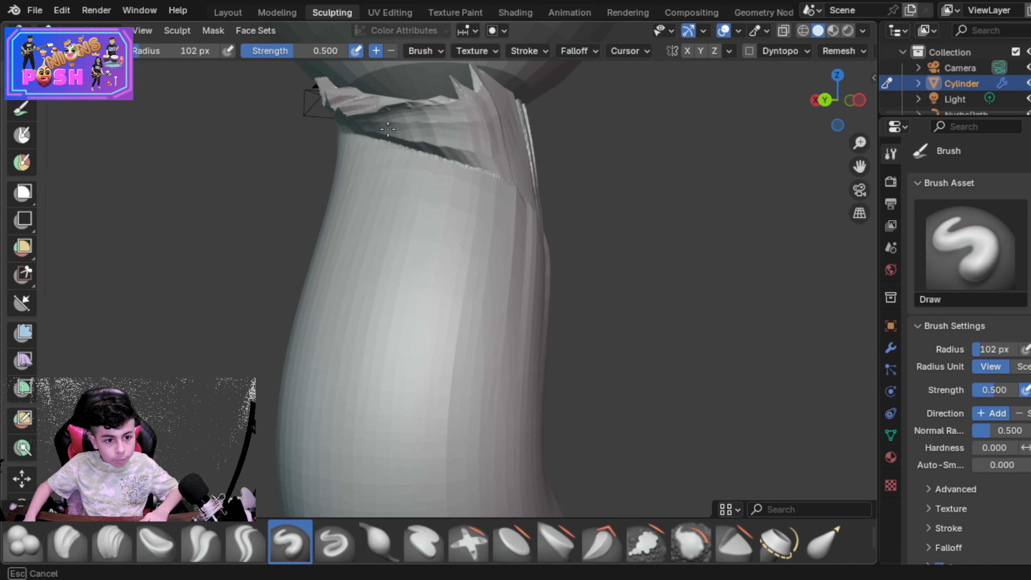
{"action": "left_click_drag", "start_coordinate": [444, 127], "coordinate": [505, 174]}
{"action": "mouse_move", "coordinate": [504, 175]}
{"action": "middle_mouse_down"}
{"action": "mouse_move", "coordinate": [499, 242]}
{"action": "mouse_move", "coordinate": [555, 223]}
{"action": "middle_mouse_up"}
{"action": "scroll", "coordinate": [500, 241], "scroll_direction": "down", "scroll_amount": 6}
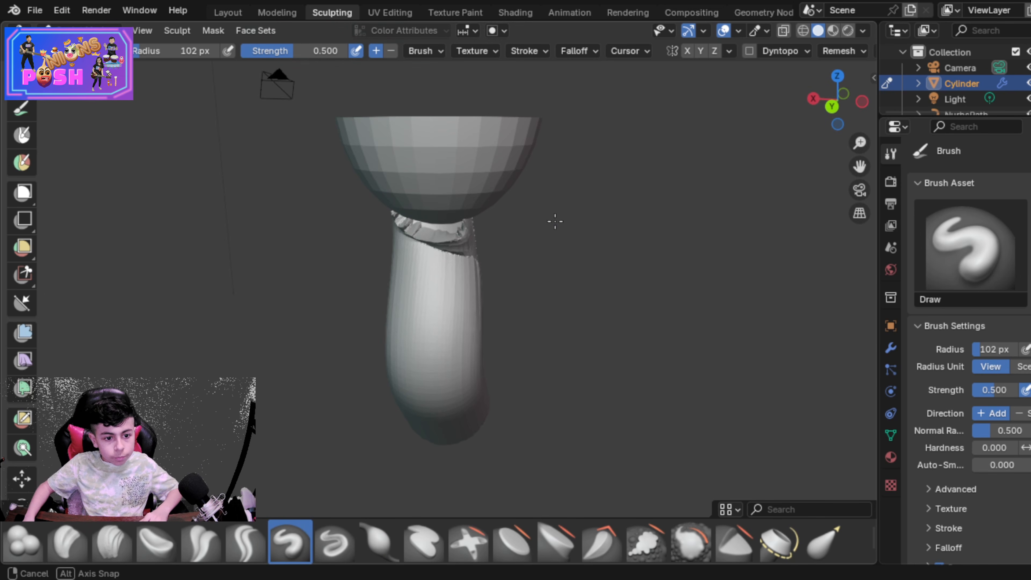
Step: Return to the Layout workspace and select the bowl
{"action": "left_click", "coordinate": [229, 12]}
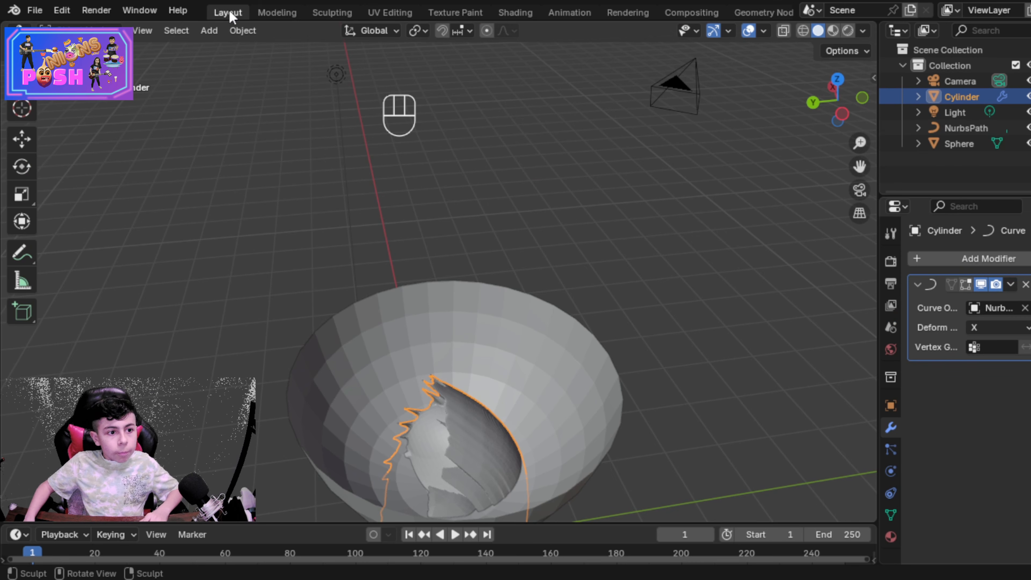
{"action": "middle_click_drag", "start_coordinate": [419, 353], "coordinate": [483, 242]}
{"action": "scroll", "coordinate": [447, 257], "scroll_direction": "down", "scroll_amount": 5}
{"action": "left_click", "coordinate": [482, 241]}
{"action": "middle_click_drag", "start_coordinate": [553, 258], "coordinate": [533, 319]}
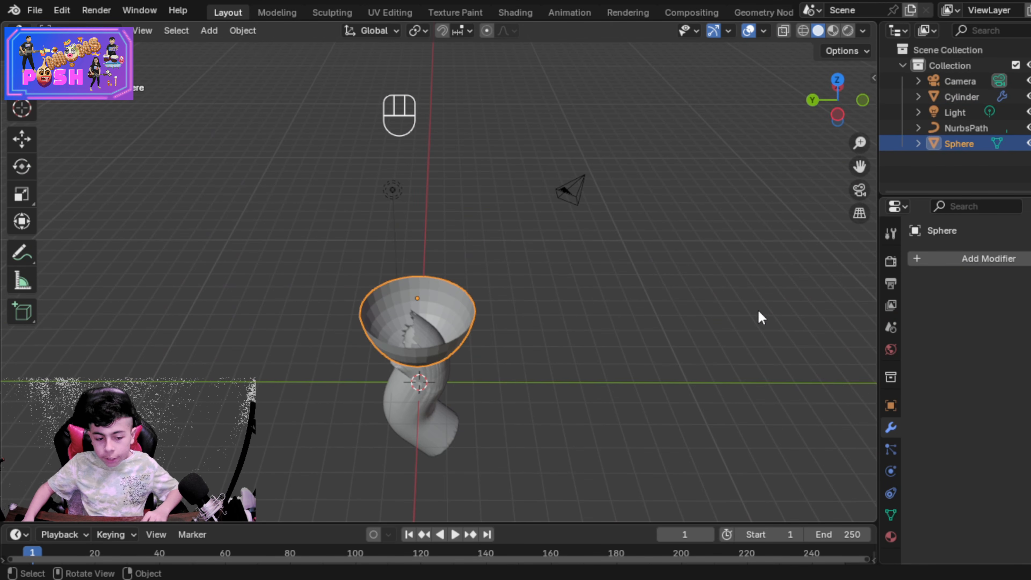
Step: Add a new material to the bowl and another new material to the cylinder
{"action": "left_click", "coordinate": [891, 537]}
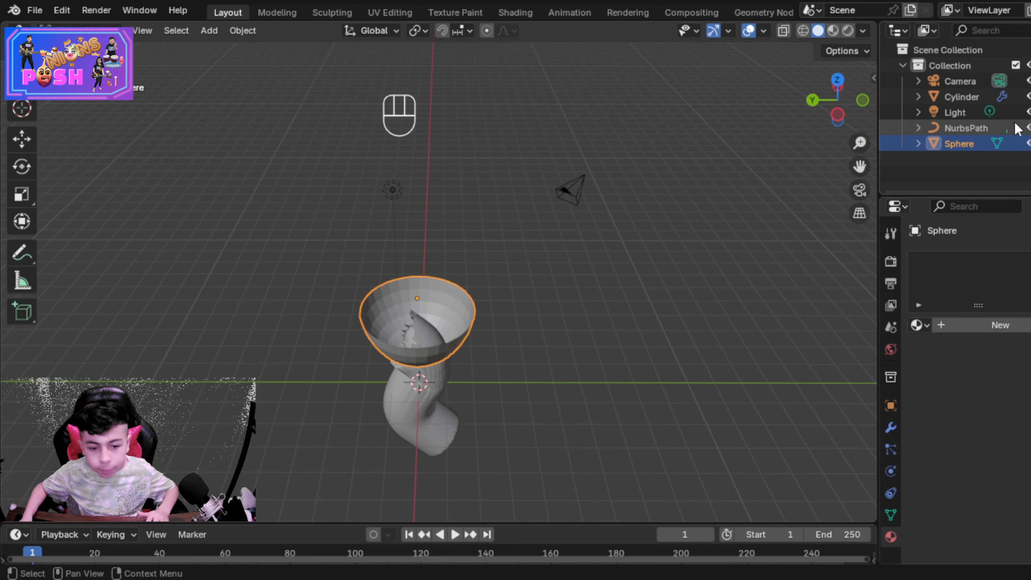
{"action": "left_click", "coordinate": [425, 396]}
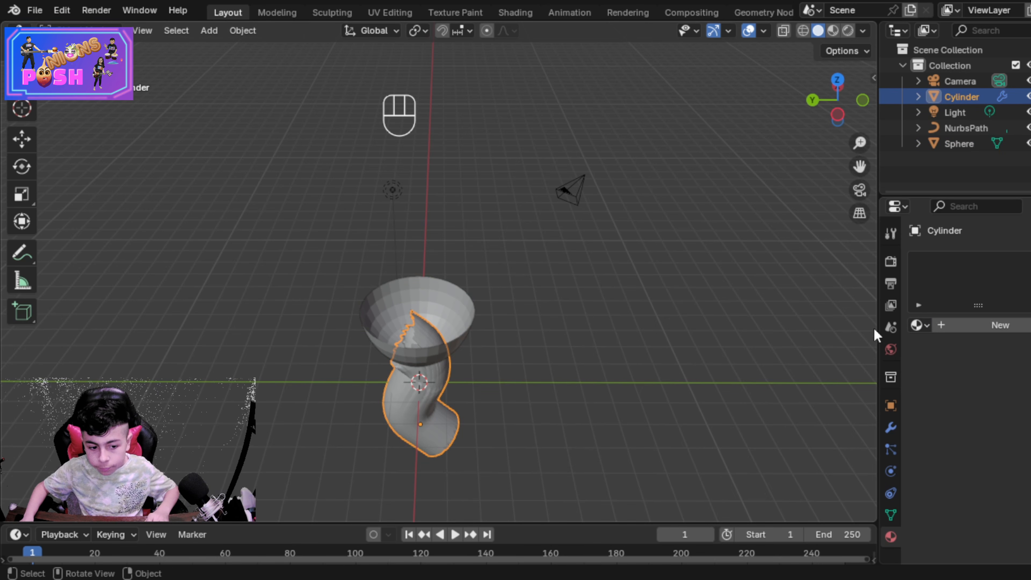
{"action": "left_click", "coordinate": [986, 327]}
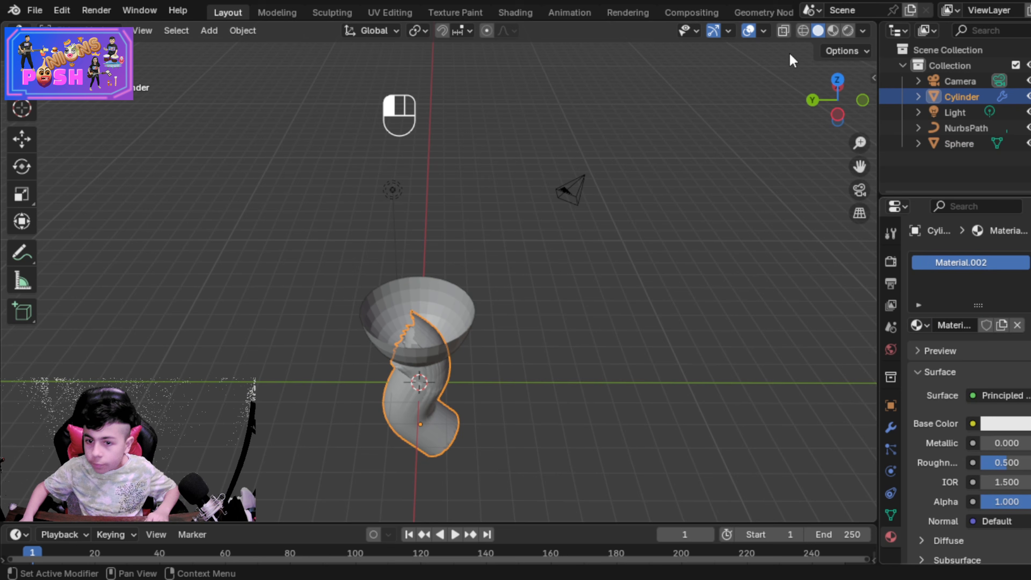
Step: Show the viewport in rendered shading and set the render engine to Cycles
{"action": "left_click", "coordinate": [850, 32]}
{"action": "middle_click_drag", "start_coordinate": [748, 219], "coordinate": [591, 272]}
{"action": "left_click", "coordinate": [892, 262]}
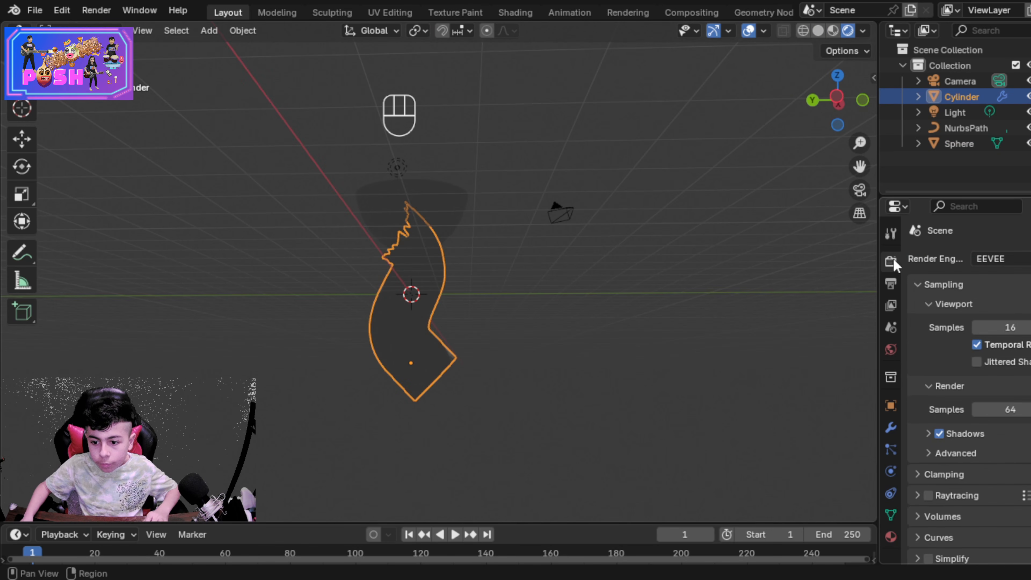
{"action": "left_click", "coordinate": [1018, 262]}
{"action": "left_click", "coordinate": [987, 312]}
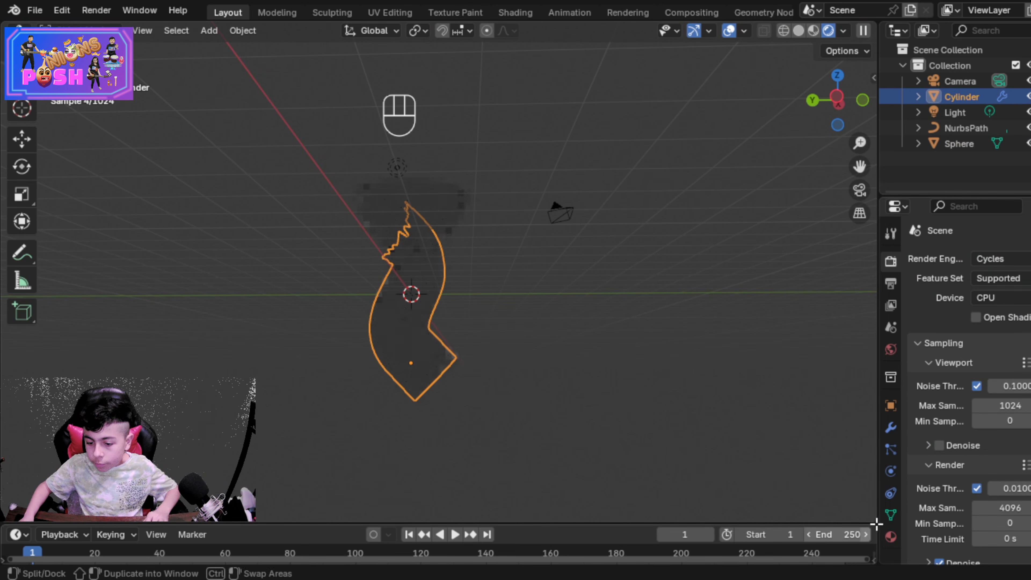
Step: Use a Sky Texture as the colour of the world background
{"action": "left_click", "coordinate": [891, 538]}
{"action": "middle_click_drag", "start_coordinate": [749, 336], "coordinate": [458, 231]}
{"action": "scroll", "coordinate": [459, 231], "scroll_direction": "up", "scroll_amount": 6}
{"action": "middle_click_drag", "start_coordinate": [678, 294], "coordinate": [652, 282]}
{"action": "scroll", "coordinate": [587, 259], "scroll_direction": "down", "scroll_amount": 4}
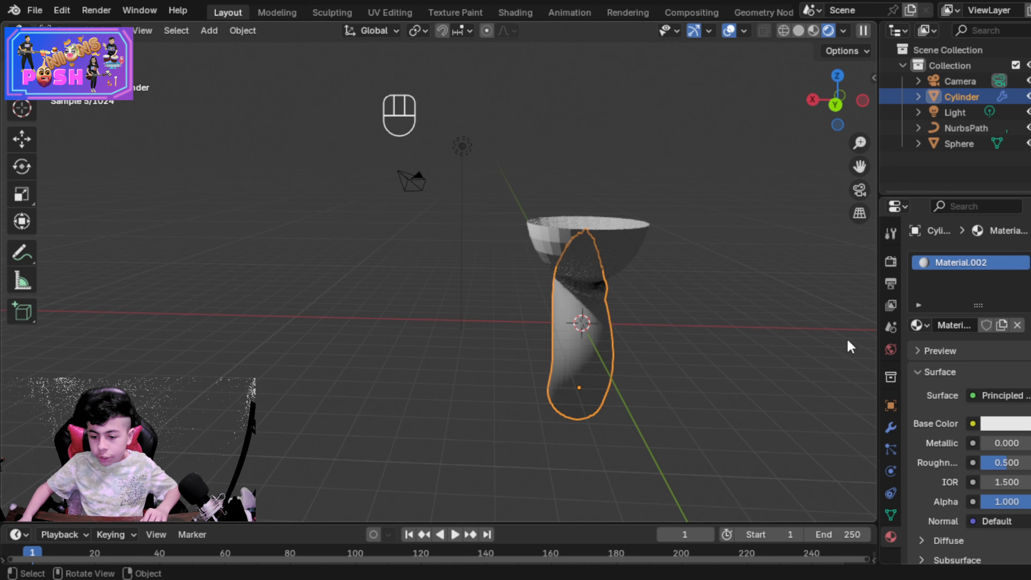
{"action": "left_click", "coordinate": [890, 351]}
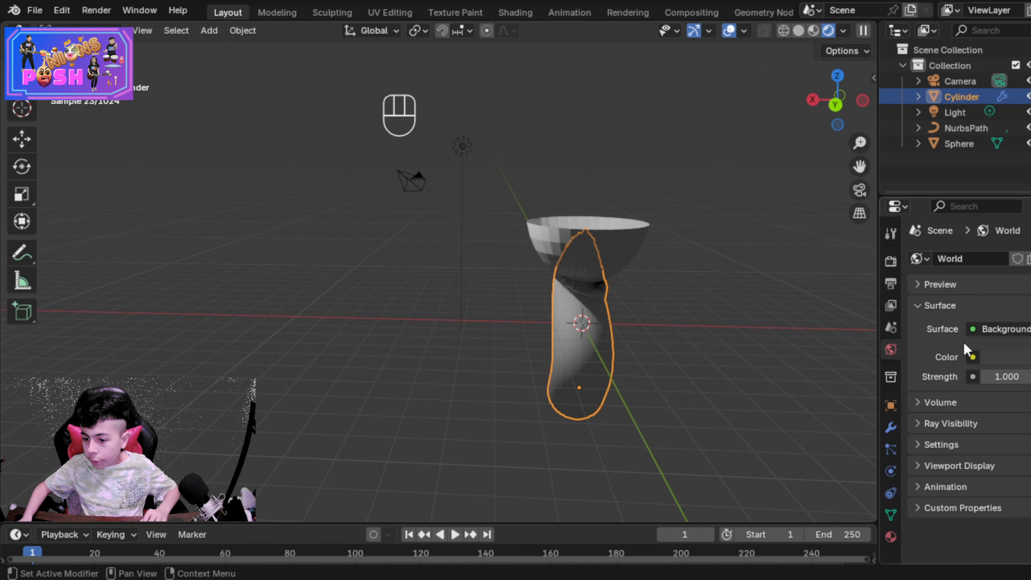
{"action": "left_click", "coordinate": [975, 329]}
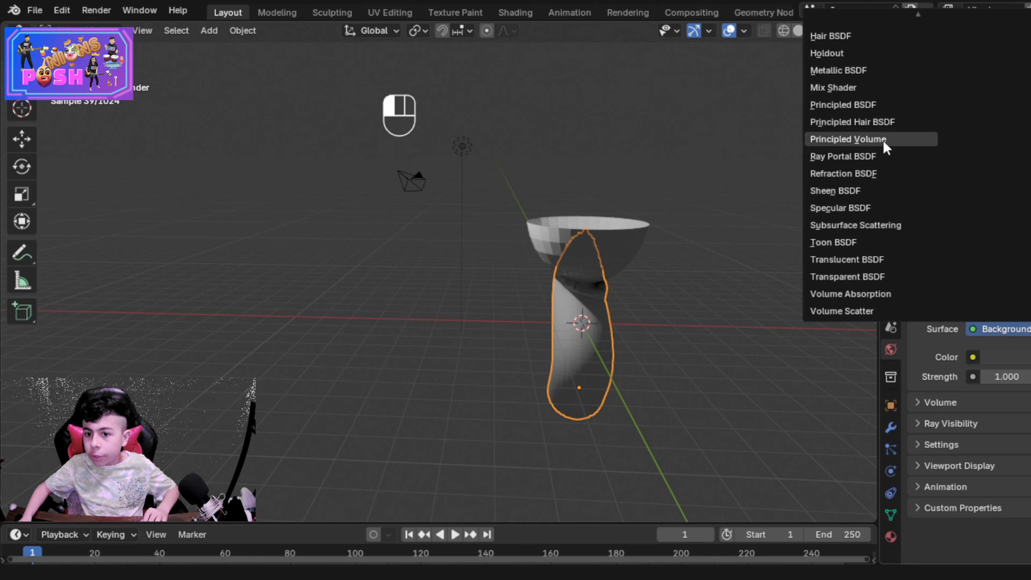
{"action": "left_click", "coordinate": [973, 357]}
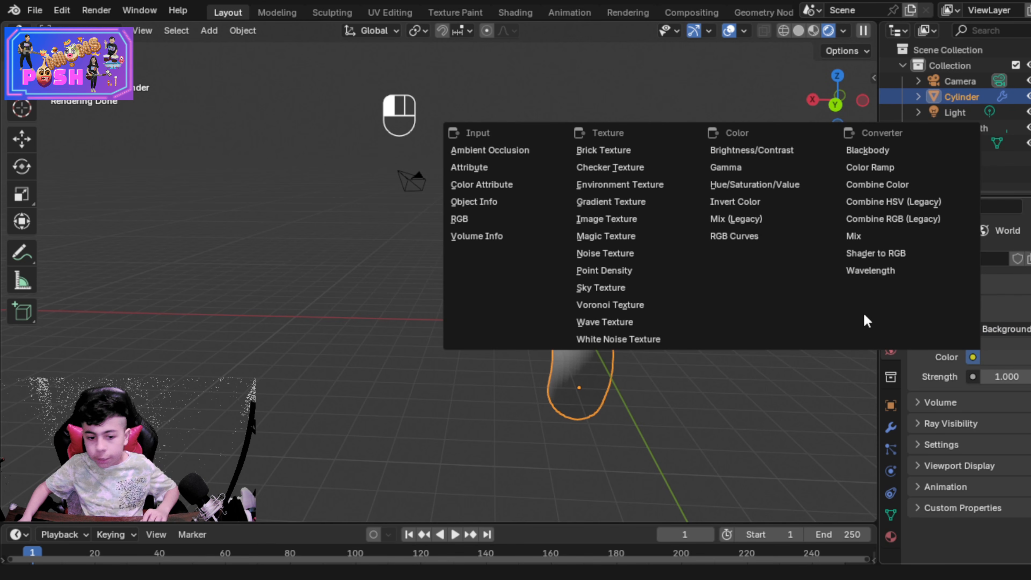
{"action": "left_click", "coordinate": [605, 288]}
Step: Set the base color of the bowl's material to a light violet-blue
{"action": "scroll", "coordinate": [726, 361], "scroll_direction": "up", "scroll_amount": 4}
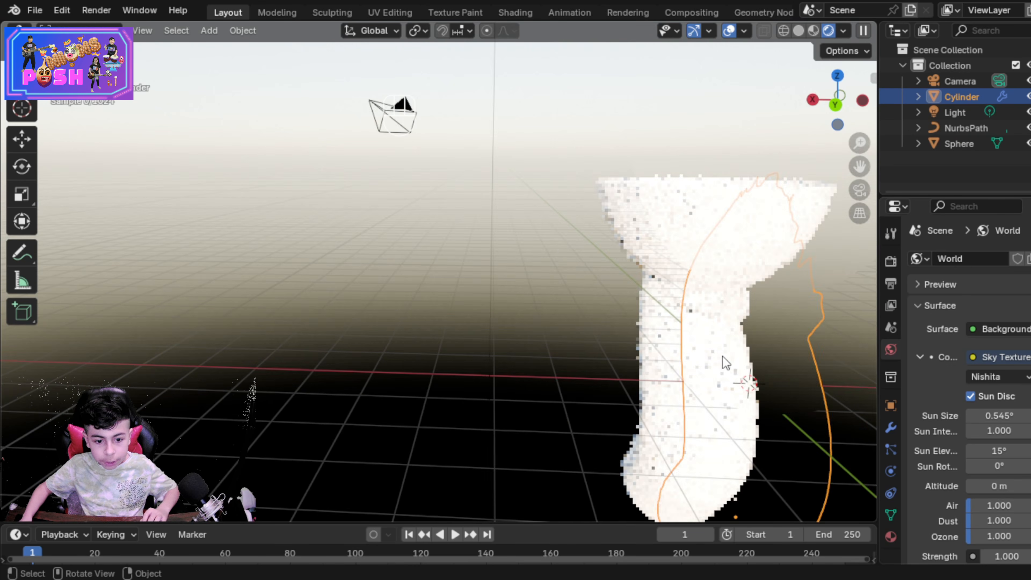
{"action": "scroll", "coordinate": [726, 362], "scroll_direction": "down", "scroll_amount": 4}
{"action": "middle_click_drag", "start_coordinate": [723, 362], "coordinate": [695, 369]}
{"action": "left_click", "coordinate": [651, 281]}
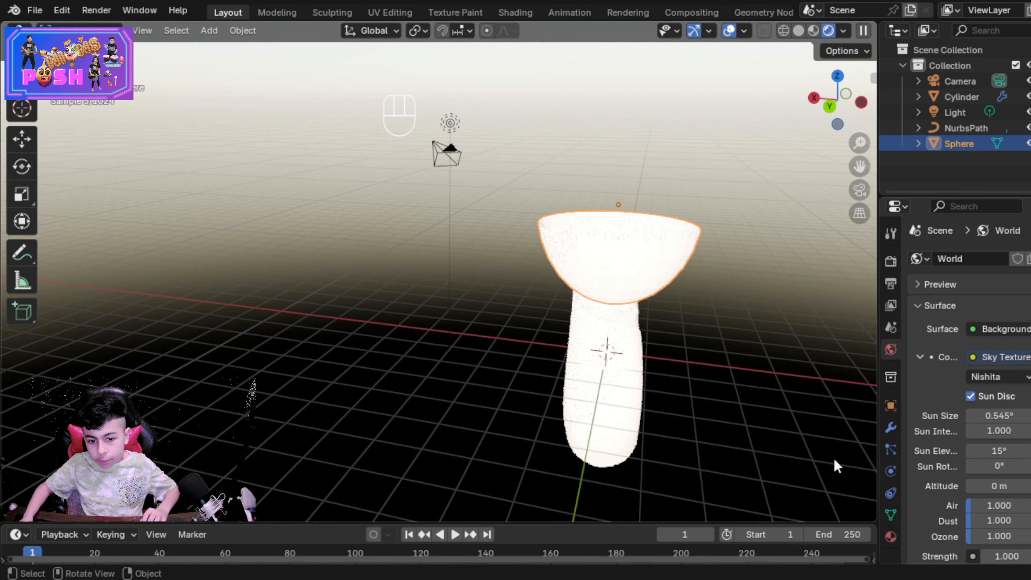
{"action": "left_click", "coordinate": [891, 537]}
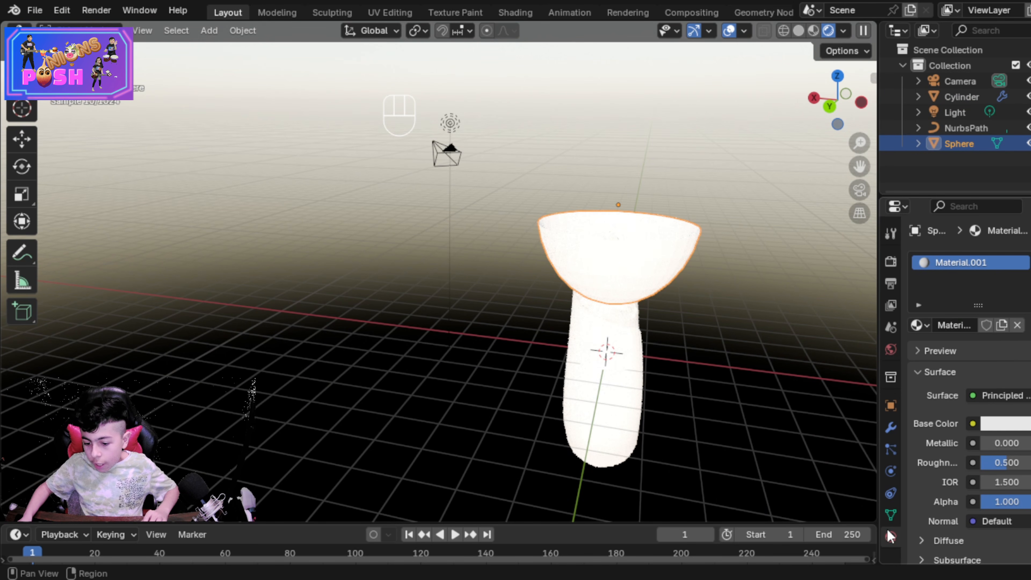
{"action": "left_click", "coordinate": [1011, 423]}
{"action": "mouse_move", "coordinate": [948, 228]}
{"action": "left_mouse_down"}
{"action": "mouse_move", "coordinate": [970, 206]}
{"action": "mouse_move", "coordinate": [989, 235]}
{"action": "mouse_move", "coordinate": [974, 202]}
{"action": "mouse_move", "coordinate": [972, 216]}
{"action": "left_mouse_up"}
{"action": "left_click", "coordinate": [704, 358]}
Step: Set the base color of the cylinder's material to light green
{"action": "middle_click_drag", "start_coordinate": [704, 358], "coordinate": [613, 367]}
{"action": "left_click", "coordinate": [599, 350]}
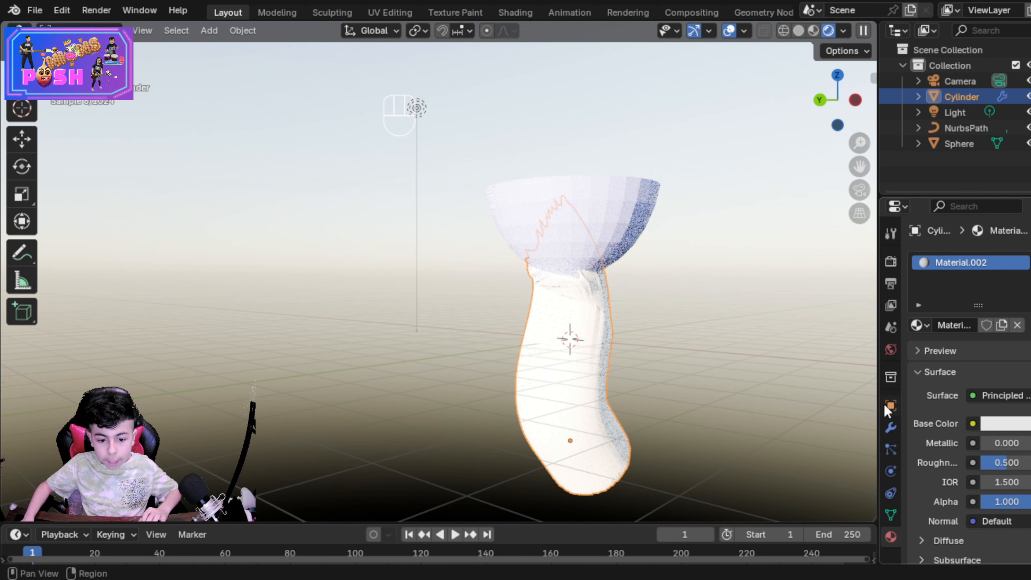
{"action": "left_click", "coordinate": [1002, 424]}
{"action": "left_click_drag", "start_coordinate": [935, 230], "coordinate": [916, 230]}
Step: Apply Shade Smooth to the bowl
{"action": "right_click", "coordinate": [748, 284]}
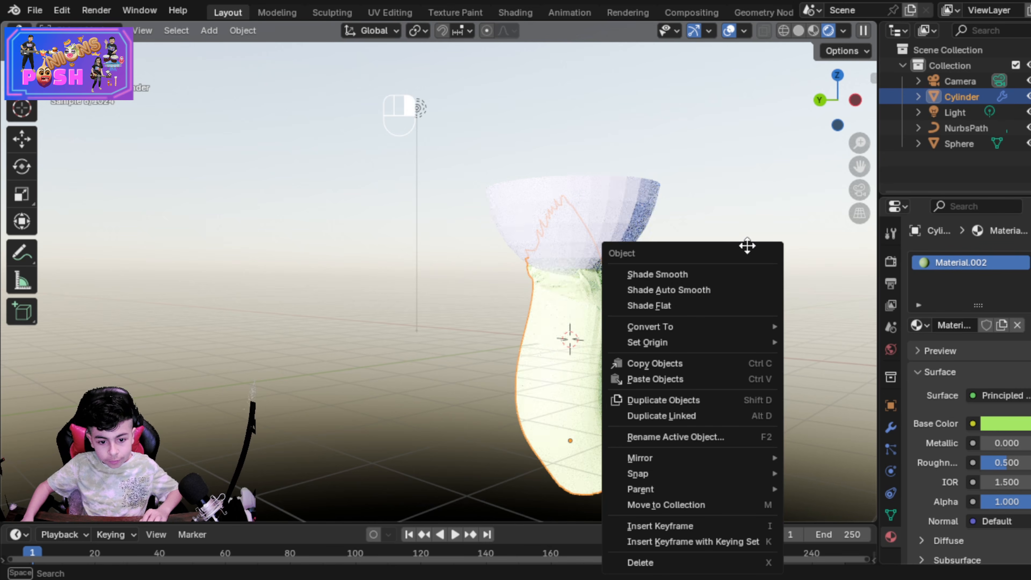
{"action": "left_click", "coordinate": [717, 197]}
{"action": "middle_click_drag", "start_coordinate": [717, 197], "coordinate": [695, 254]}
{"action": "left_click", "coordinate": [593, 237]}
{"action": "right_click", "coordinate": [597, 221]}
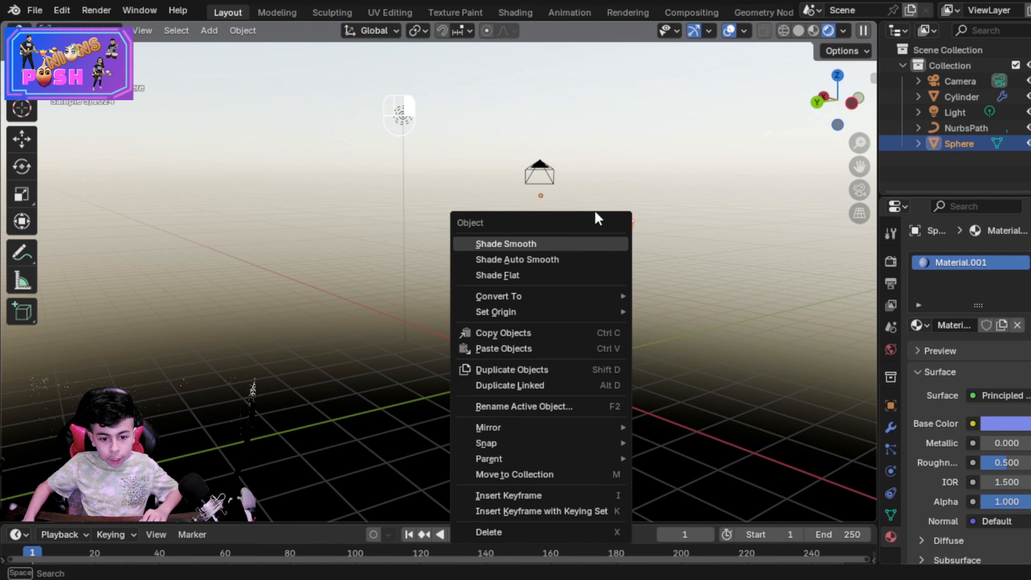
{"action": "left_click", "coordinate": [555, 244]}
Step: Apply smooth shading to the cylinder
{"action": "middle_click_drag", "start_coordinate": [597, 433], "coordinate": [661, 385]}
{"action": "right_click", "coordinate": [553, 379]}
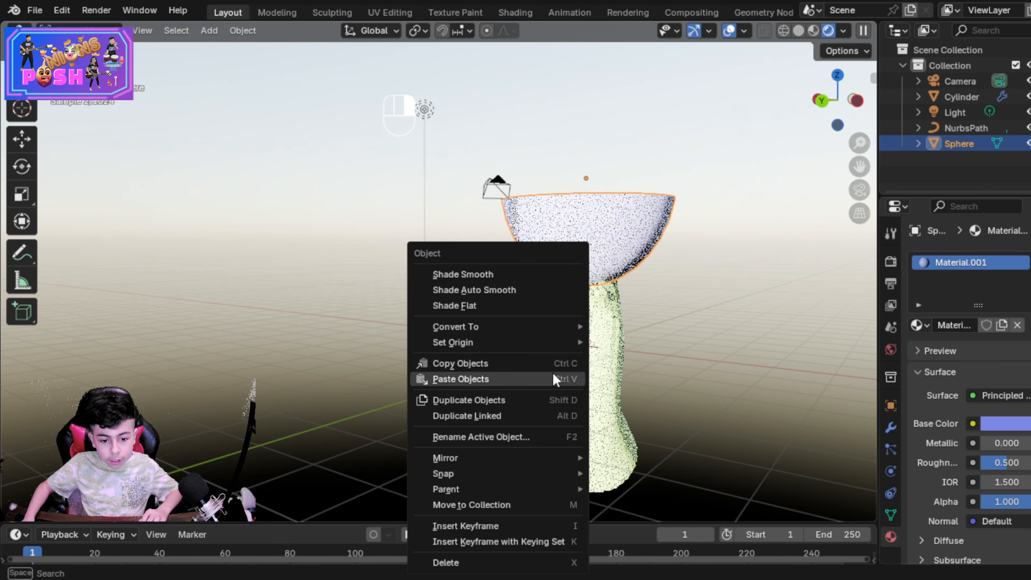
{"action": "left_click", "coordinate": [615, 349]}
{"action": "right_click", "coordinate": [611, 348]}
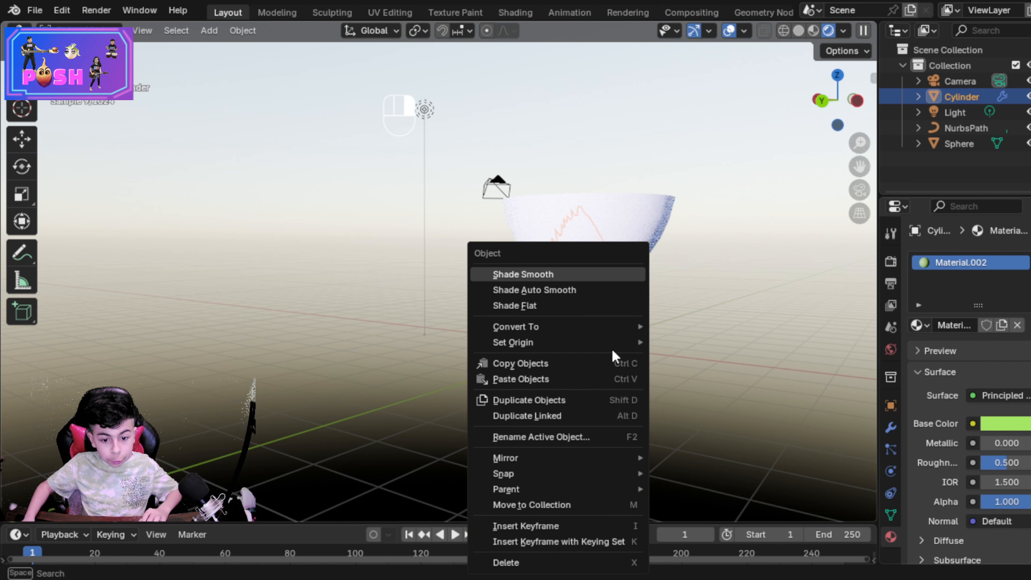
{"action": "left_click", "coordinate": [562, 283]}
{"action": "left_click", "coordinate": [562, 282]}
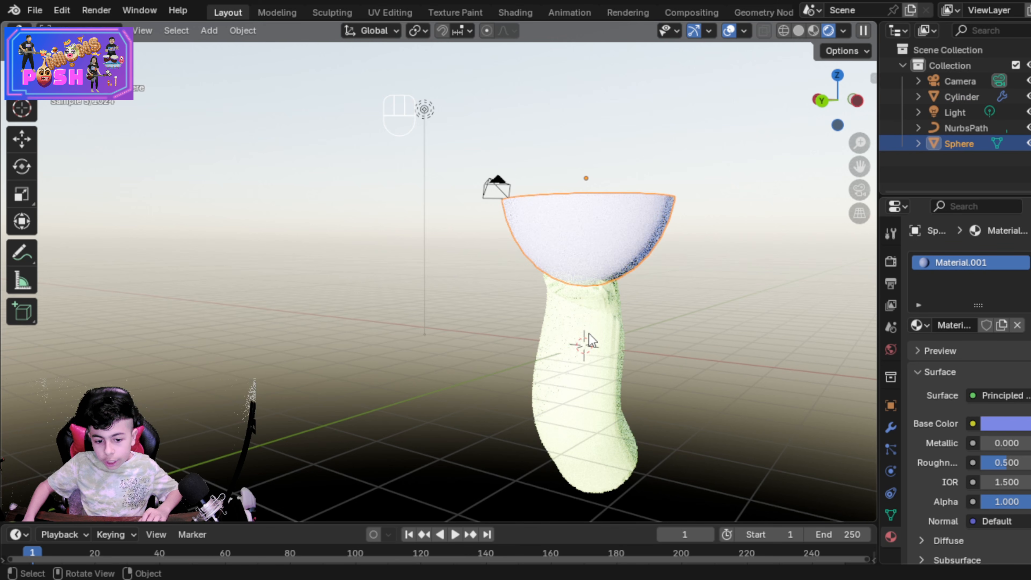
Step: Set the subsurface weight and all three subsurface radius values of the cylinder's material to 1.000
{"action": "left_click", "coordinate": [569, 343]}
{"action": "scroll", "coordinate": [949, 433], "scroll_direction": "down", "scroll_amount": 5}
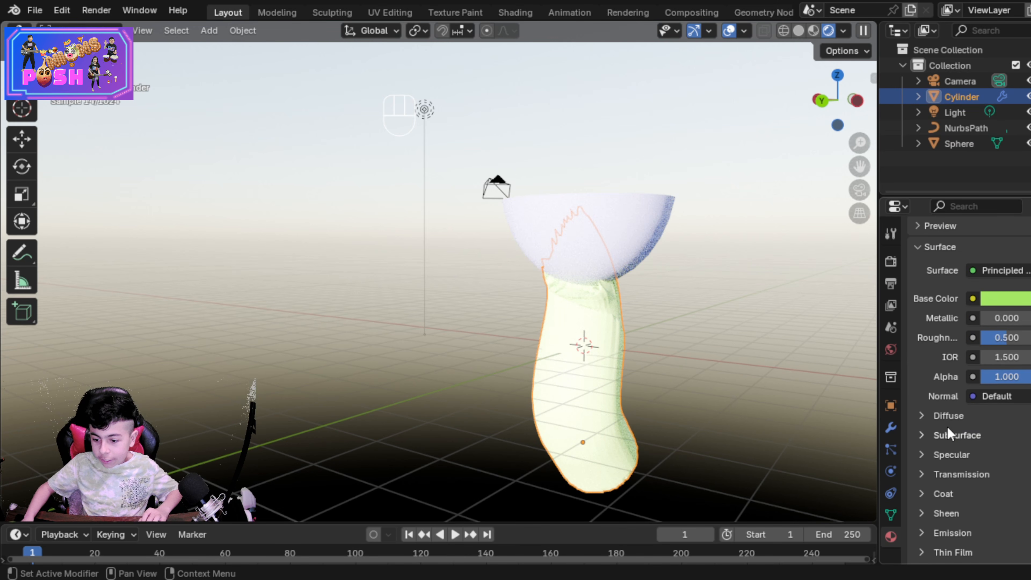
{"action": "left_click", "coordinate": [958, 437]}
{"action": "scroll", "coordinate": [991, 426], "scroll_direction": "down", "scroll_amount": 3}
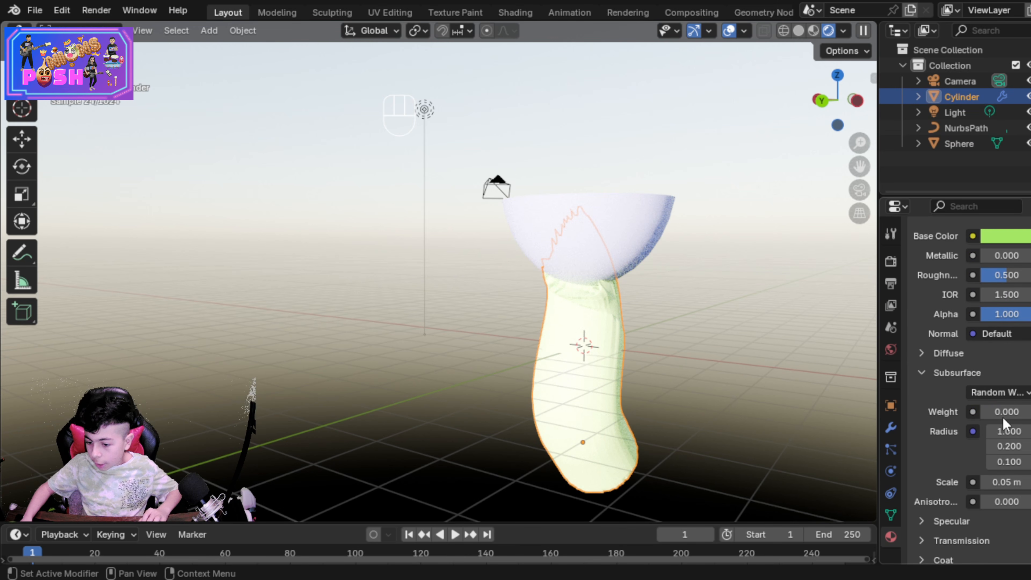
{"action": "left_click_drag", "start_coordinate": [1004, 415], "coordinate": [1009, 462]}
{"action": "key", "text": "Return"}
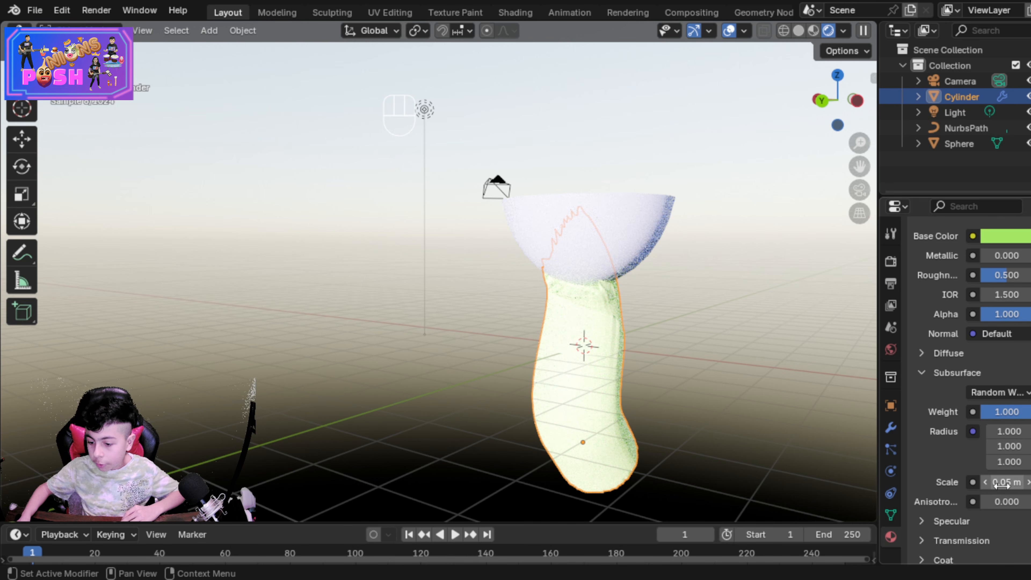
Step: Set the subsurface scale of the cylinder's material to 1 m
{"action": "left_click_drag", "start_coordinate": [1009, 482], "coordinate": [1026, 482]}
{"action": "left_click", "coordinate": [1013, 486]}
{"action": "left_click", "coordinate": [1009, 487]}
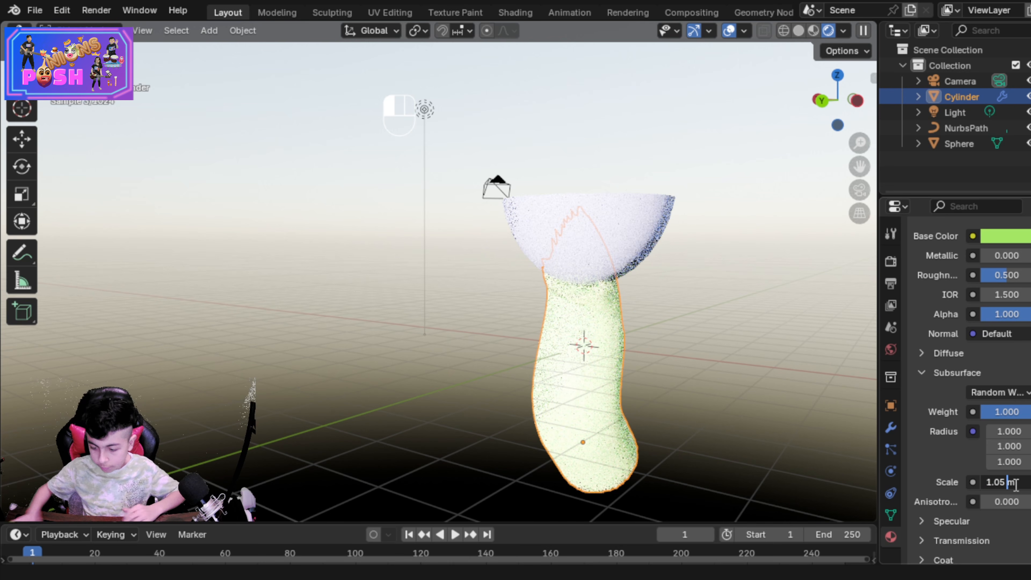
{"action": "key", "text": "BackSpace"}
{"action": "key", "text": "Return"}
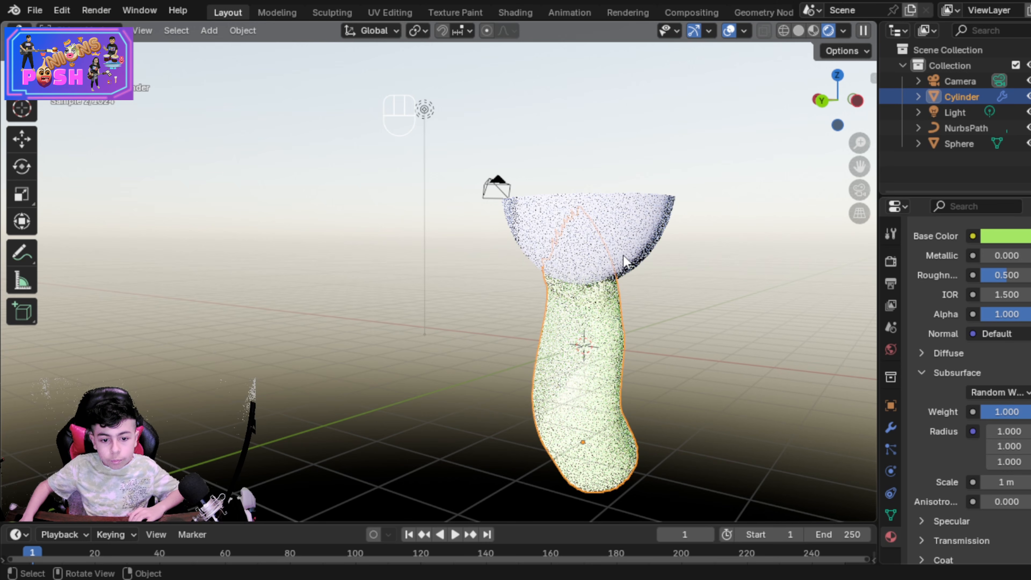
Step: Set the bowl material's subsurface weight and all three radius values to 1.000, with a scale of 0.35 m
{"action": "left_click", "coordinate": [623, 256]}
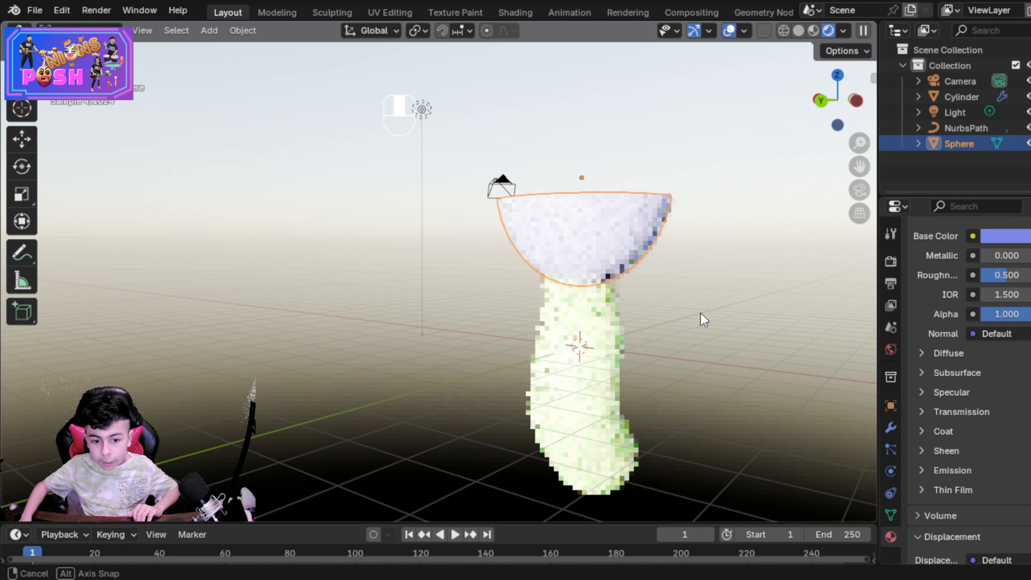
{"action": "middle_click_drag", "start_coordinate": [702, 318], "coordinate": [668, 353]}
{"action": "left_click", "coordinate": [966, 377]}
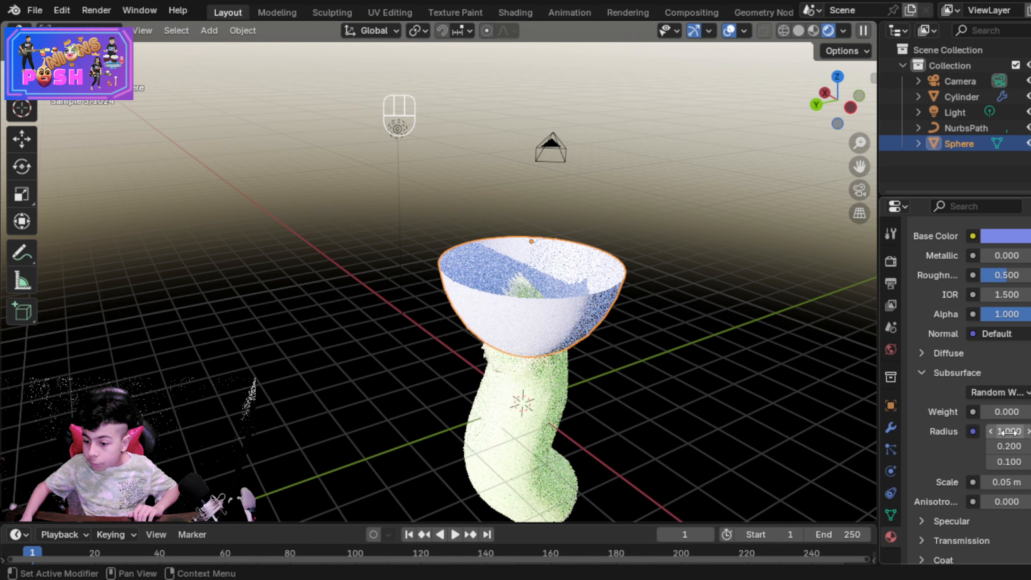
{"action": "left_click_drag", "start_coordinate": [1003, 415], "coordinate": [1011, 463]}
{"action": "key", "text": "Return"}
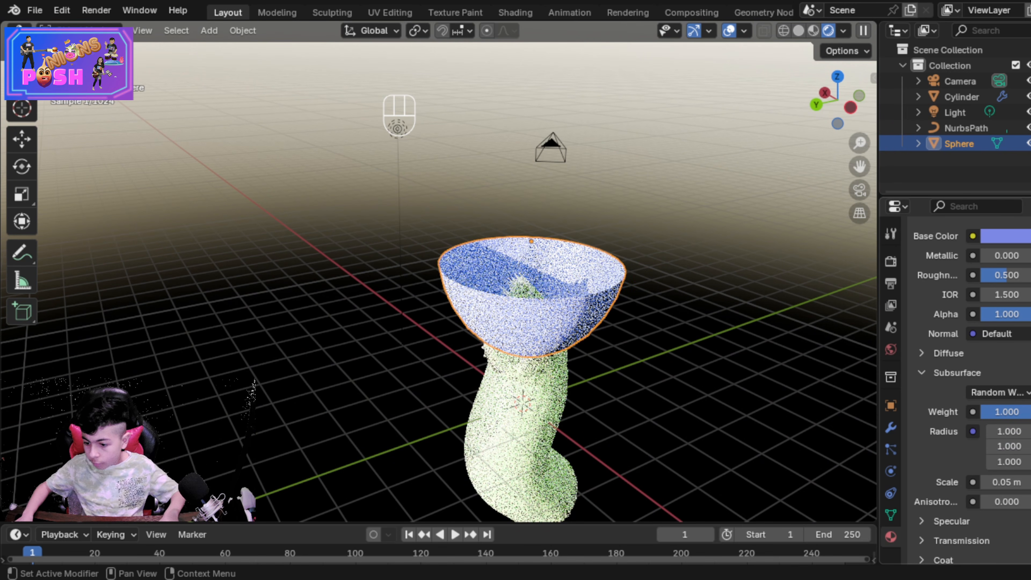
{"action": "mouse_move", "coordinate": [1000, 482]}
{"action": "left_mouse_down"}
{"action": "mouse_move", "coordinate": [1027, 483]}
{"action": "mouse_move", "coordinate": [1015, 482]}
{"action": "left_mouse_up"}
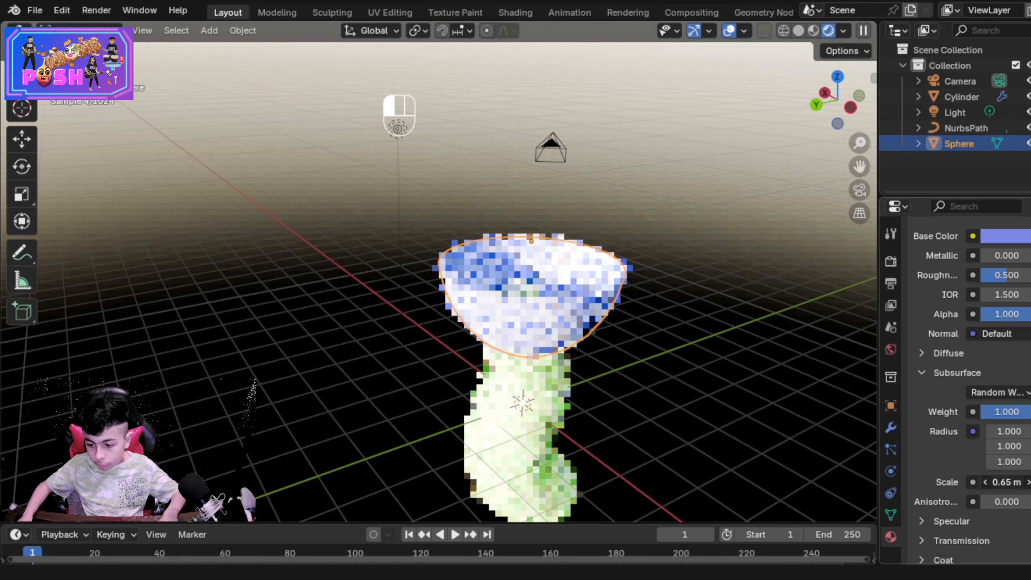
{"action": "middle_click_drag", "start_coordinate": [658, 391], "coordinate": [725, 356]}
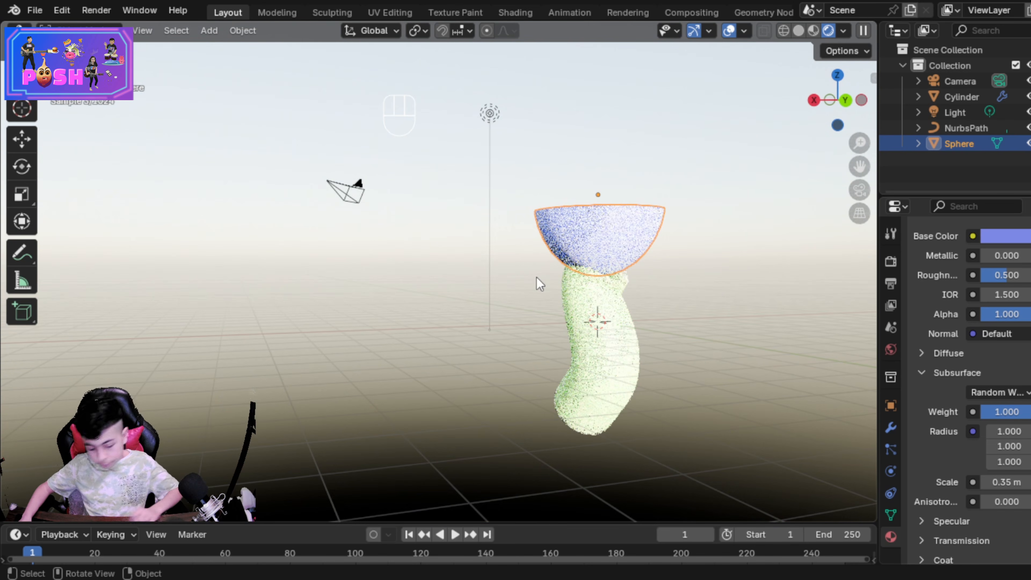
Step: Reposition the camera from its own view with walk navigation, moving it backward until the whole cylinder and bowl fit inside the frame
{"action": "key", "text": "KP_0"}
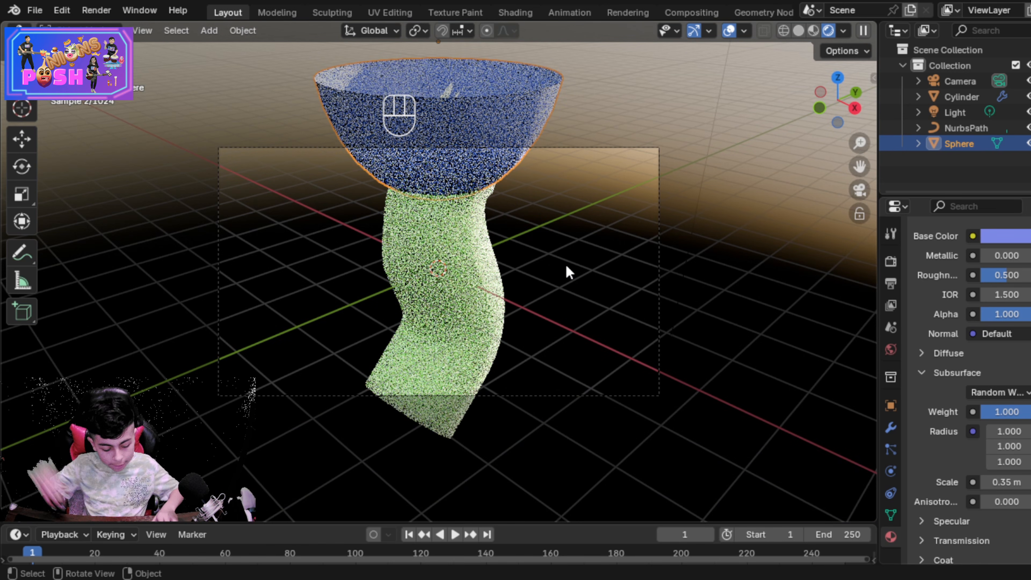
{"action": "key", "text": "shift+grave"}
{"action": "key", "text": "s"}
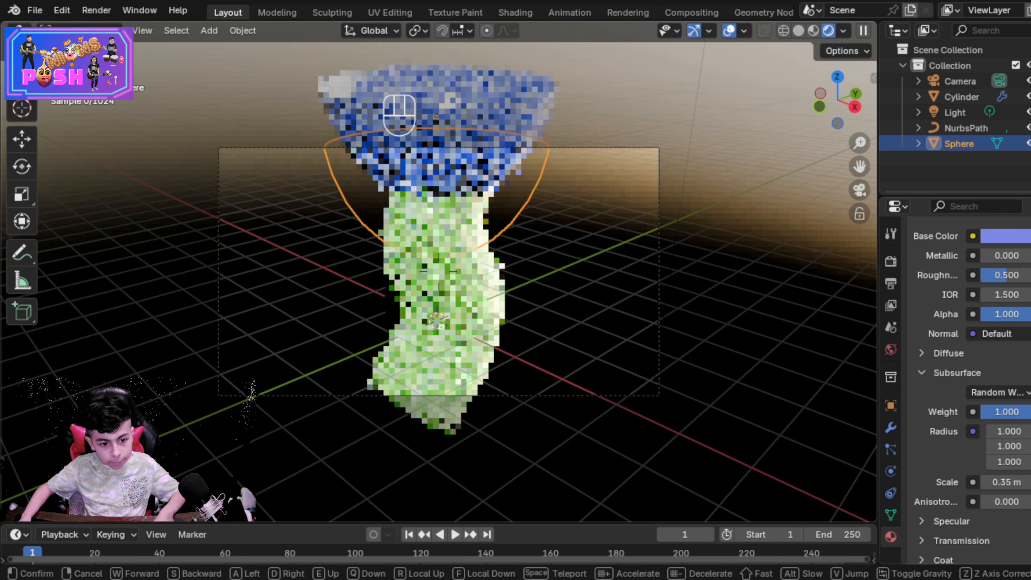
{"action": "key", "text": "s"}
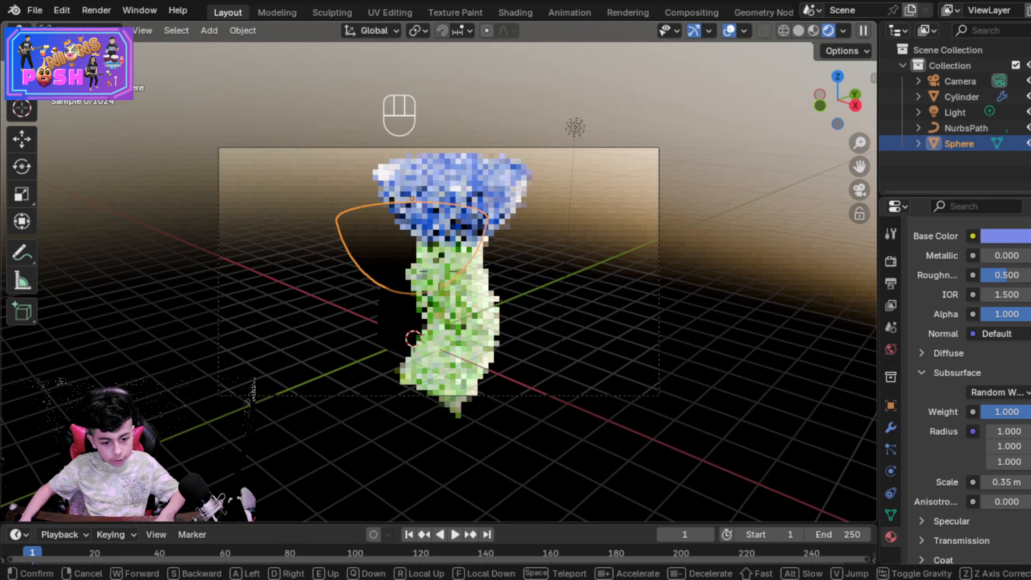
{"action": "key", "text": "q"}
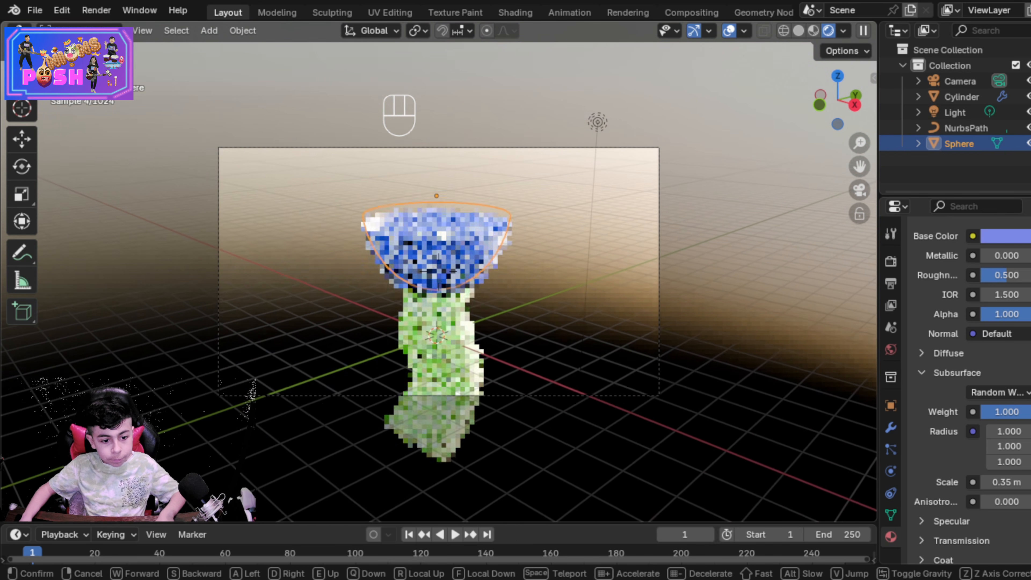
{"action": "key", "text": "s"}
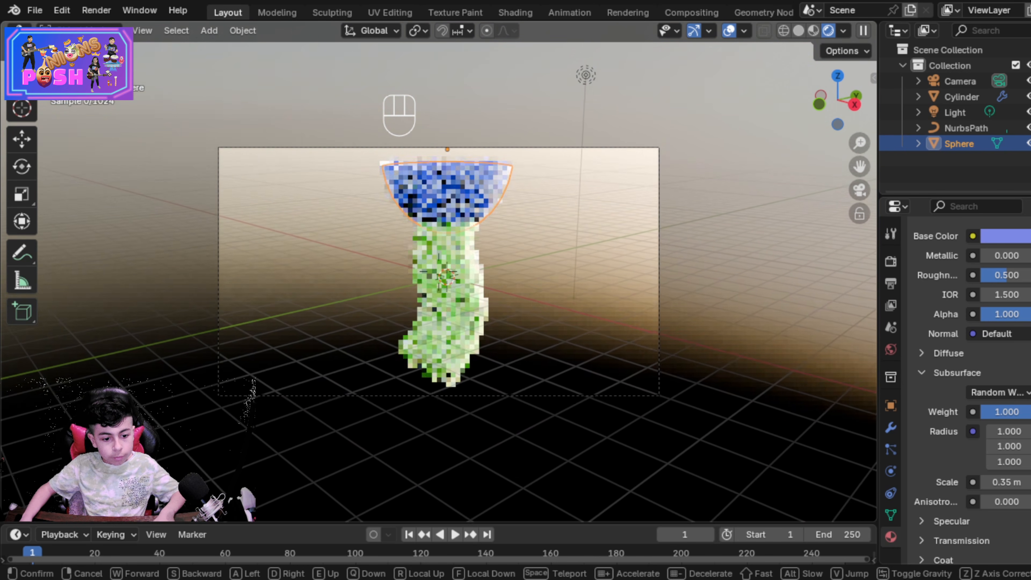
{"action": "left_click", "coordinate": [570, 272]}
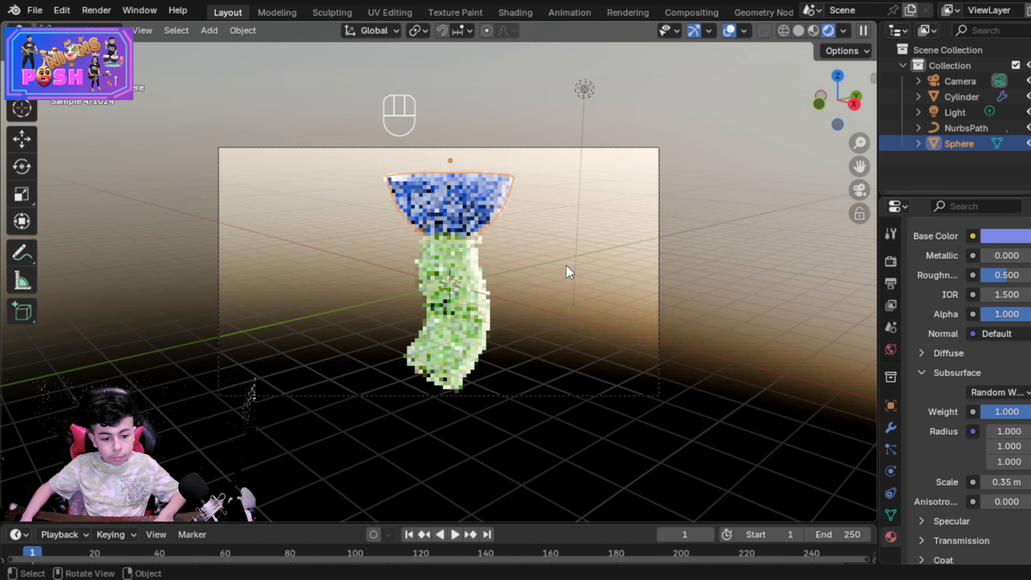
Step: Enable denoising for the viewport in the Cycles sampling settings and render the still image from the camera
{"action": "left_click", "coordinate": [891, 261]}
{"action": "scroll", "coordinate": [947, 323], "scroll_direction": "up", "scroll_amount": 3}
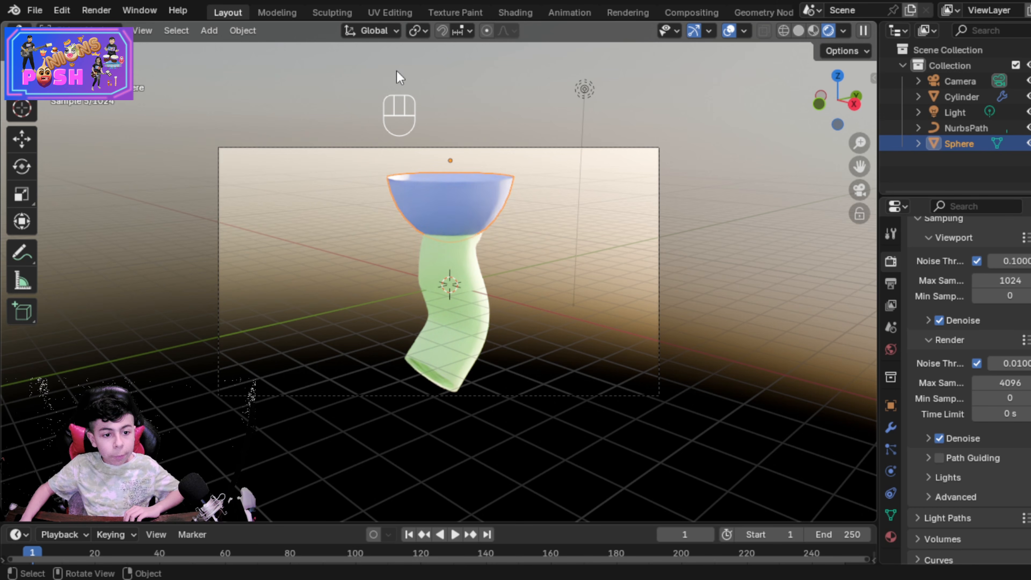
{"action": "left_click", "coordinate": [108, 12]}
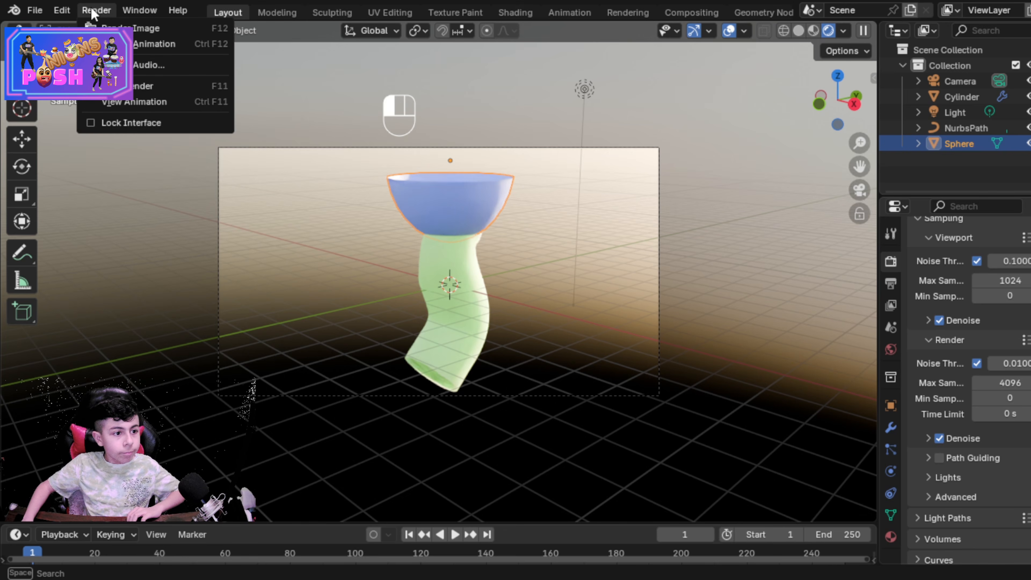
{"action": "left_click", "coordinate": [121, 26]}
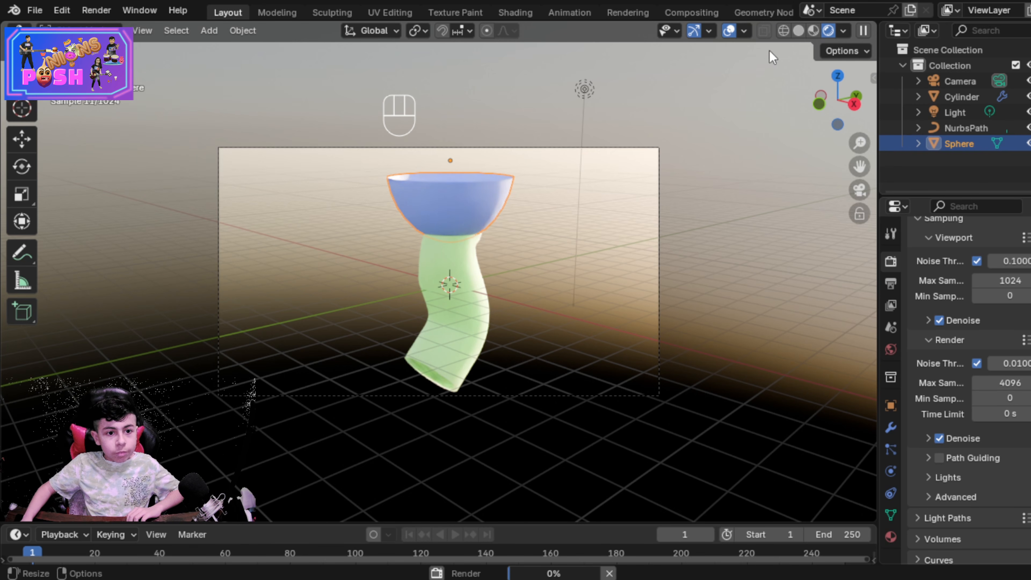